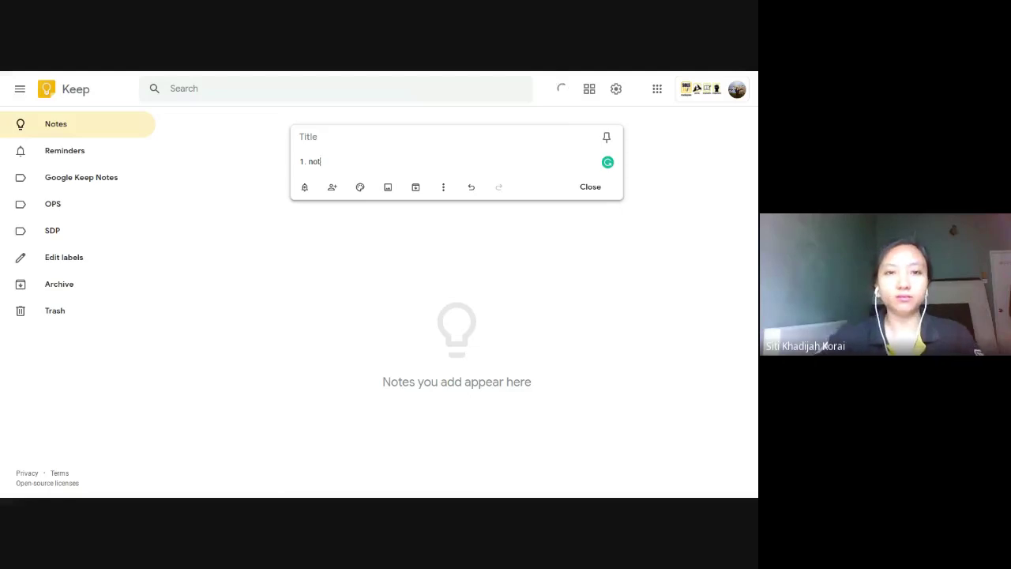
Replace the new note's body with "Text note" and save the note.
{"action": "type", "text": "N"}
{"action": "key", "text": "BackSpace"}
{"action": "type", "text": "Text note"}
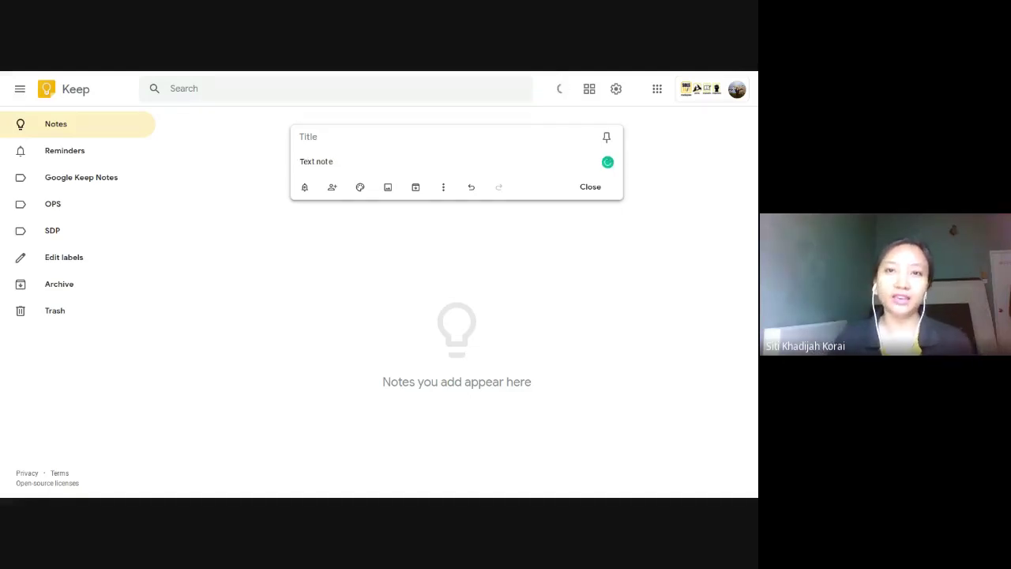
{"action": "left_click", "coordinate": [594, 188]}
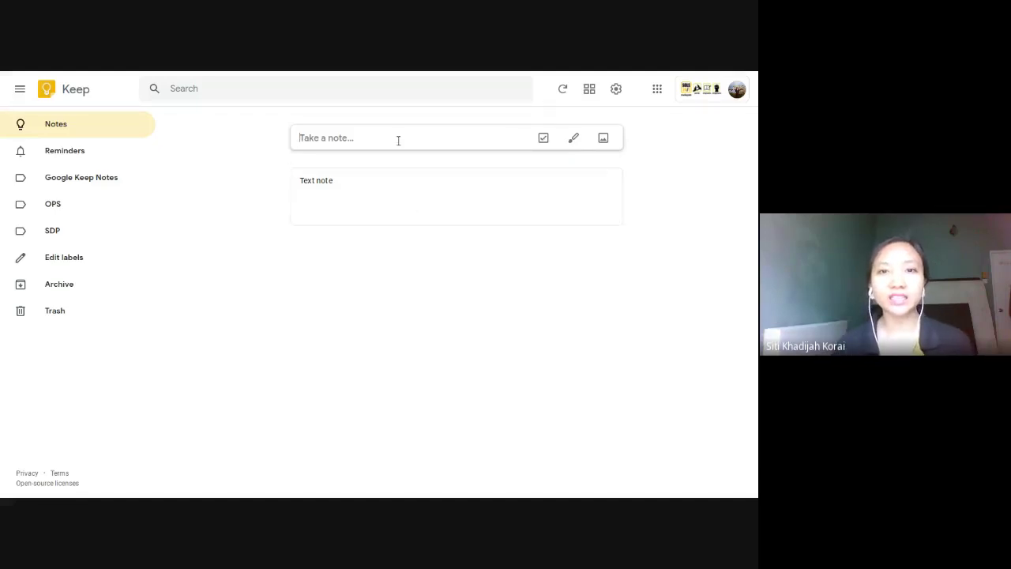
Start a new checklist note with the items egg, flour and oil.
{"action": "left_click", "coordinate": [543, 144]}
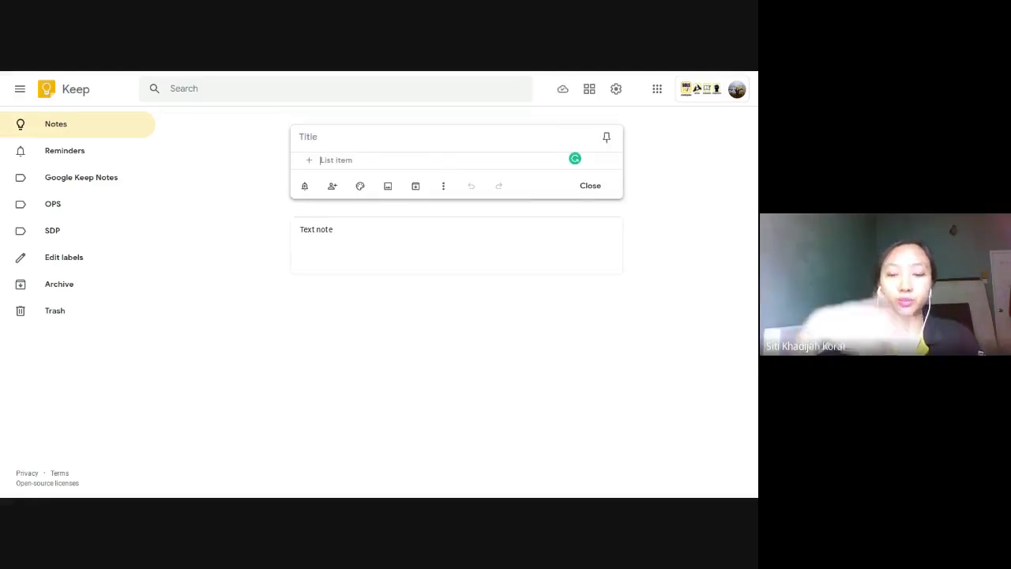
{"action": "type", "text": "eg"}
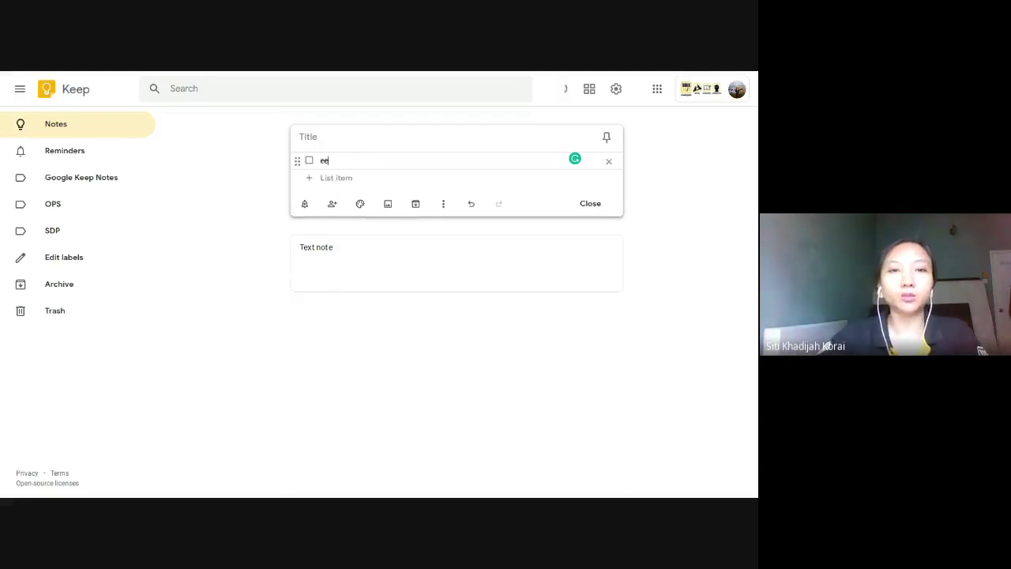
{"action": "key", "text": "BackSpace"}
{"action": "type", "text": "gg"}
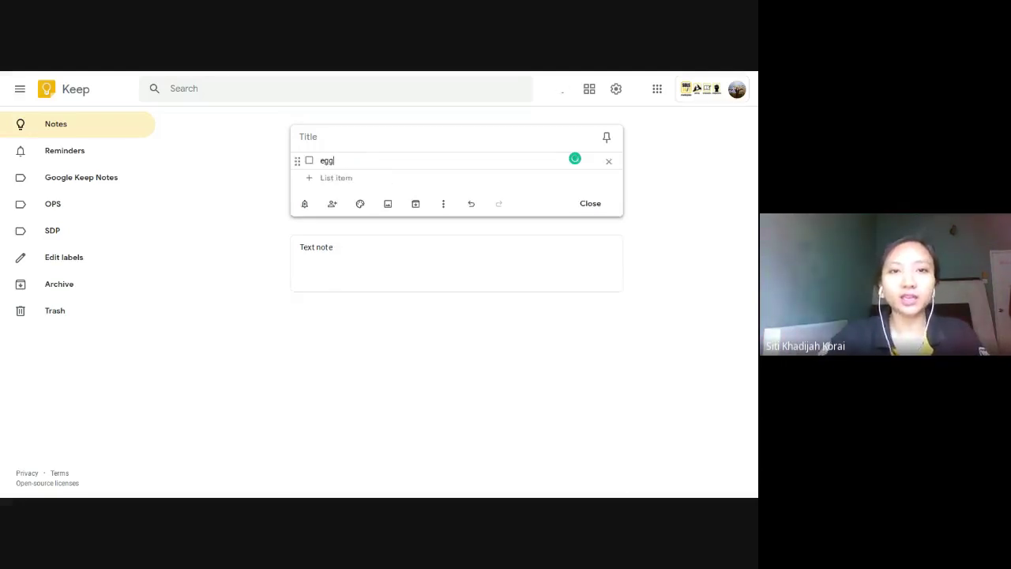
{"action": "left_click", "coordinate": [382, 178]}
{"action": "type", "text": "flour"}
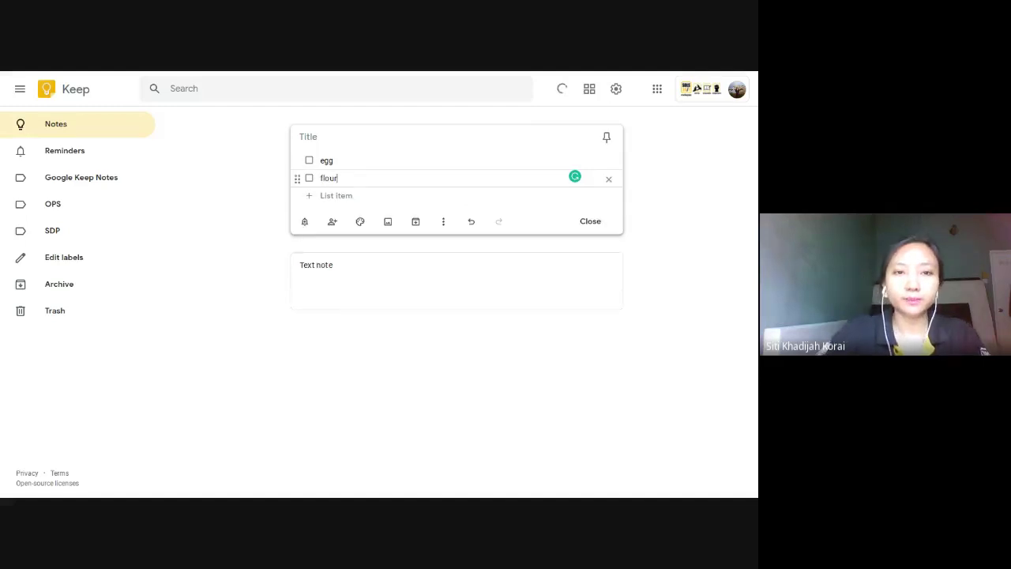
{"action": "left_click", "coordinate": [350, 195]}
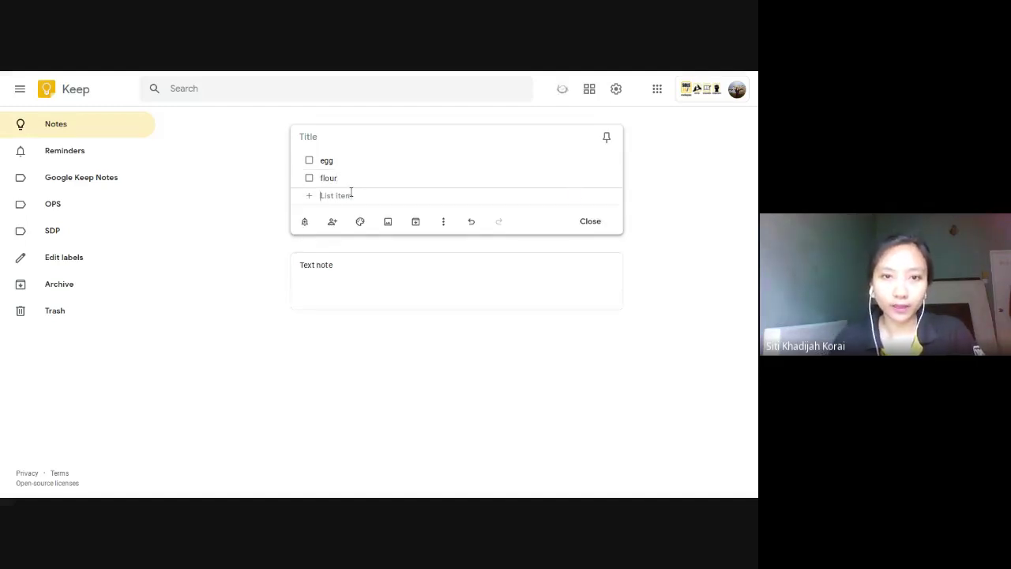
{"action": "type", "text": "oil"}
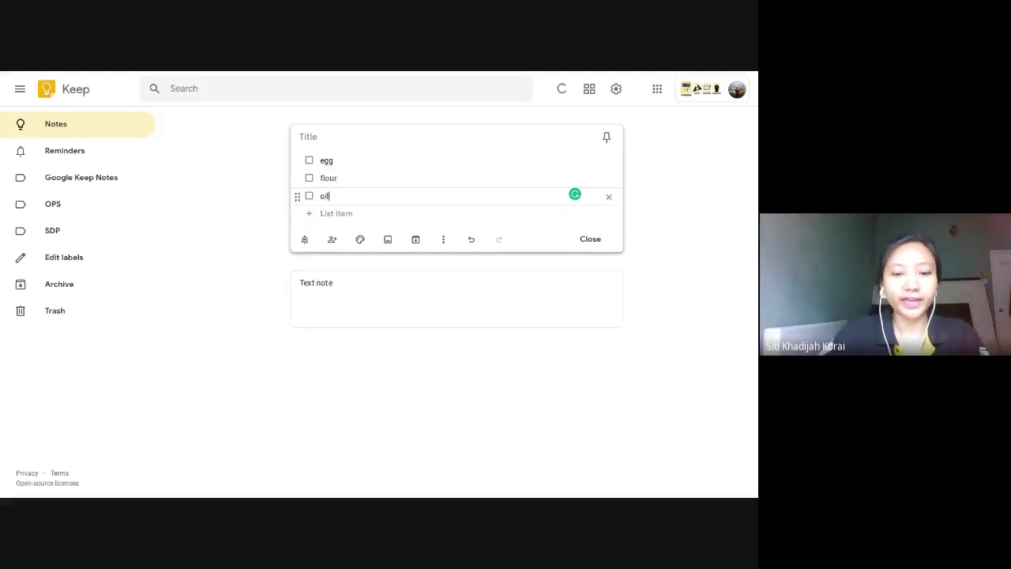
Title the checklist "to buy" and save it.
{"action": "left_click", "coordinate": [326, 136]}
{"action": "type", "text": "to buy"}
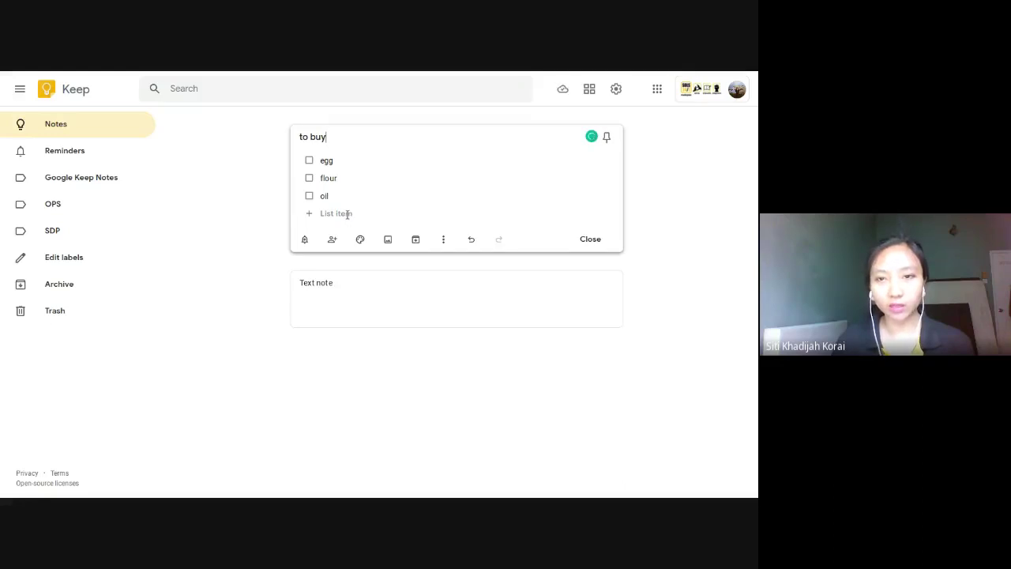
{"action": "left_click", "coordinate": [347, 215]}
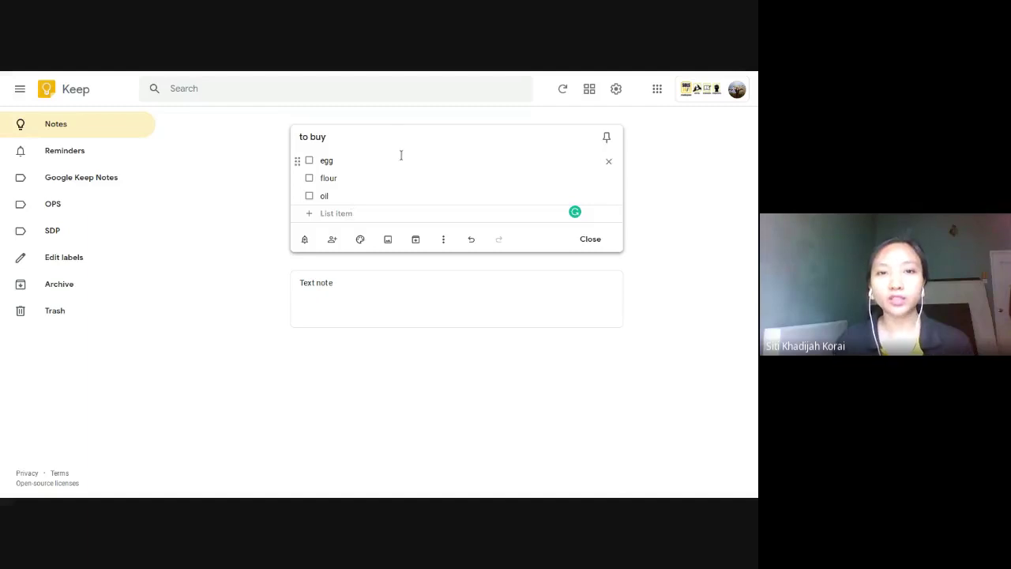
{"action": "left_click", "coordinate": [597, 240]}
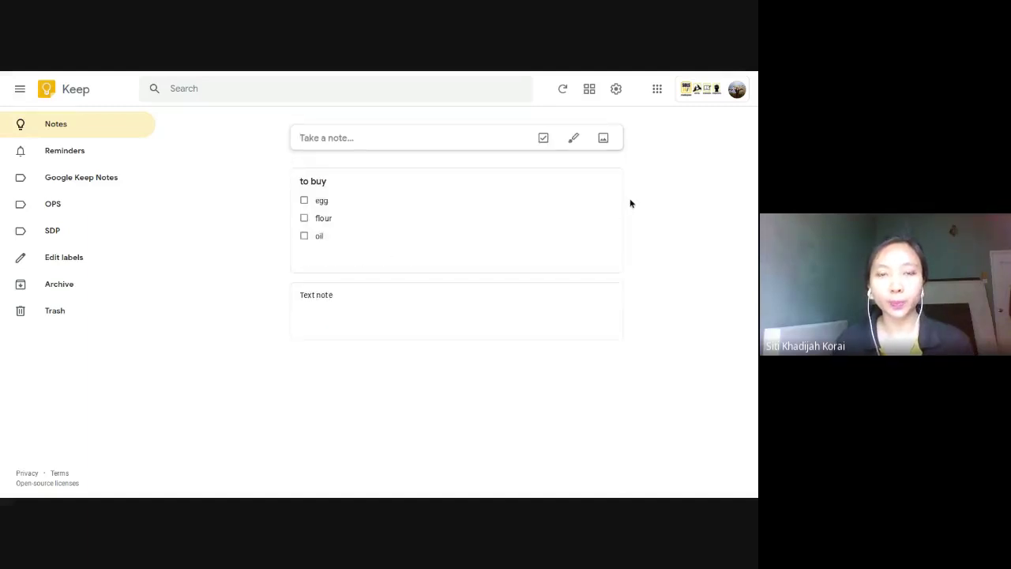
Create a drawing note with the word "Hi" handwritten in black pen strokes, and leave the drawing canvas.
{"action": "left_click", "coordinate": [574, 139]}
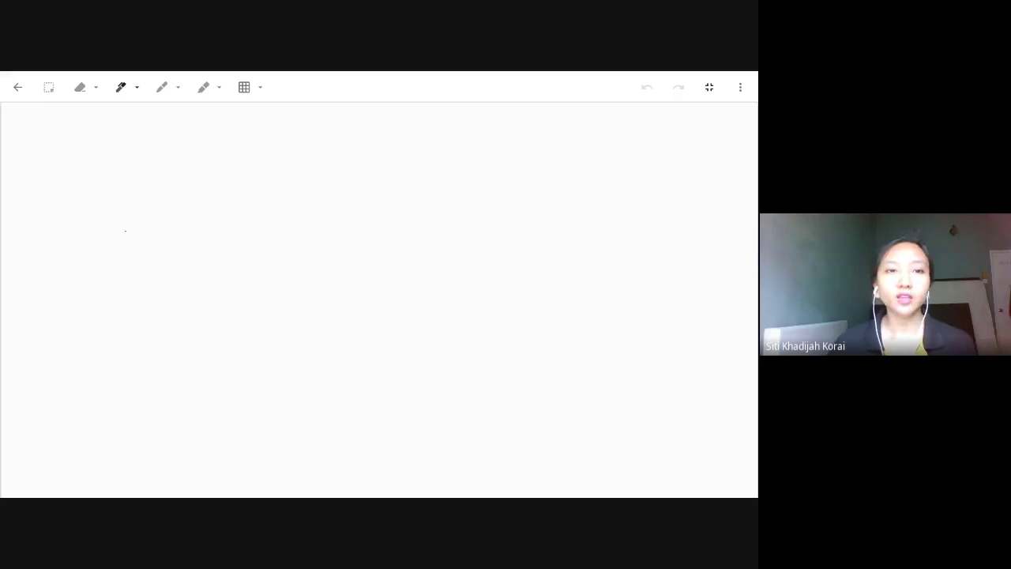
{"action": "mouse_move", "coordinate": [181, 200]}
{"action": "left_mouse_down"}
{"action": "mouse_move", "coordinate": [181, 324]}
{"action": "mouse_move", "coordinate": [212, 306]}
{"action": "left_mouse_up"}
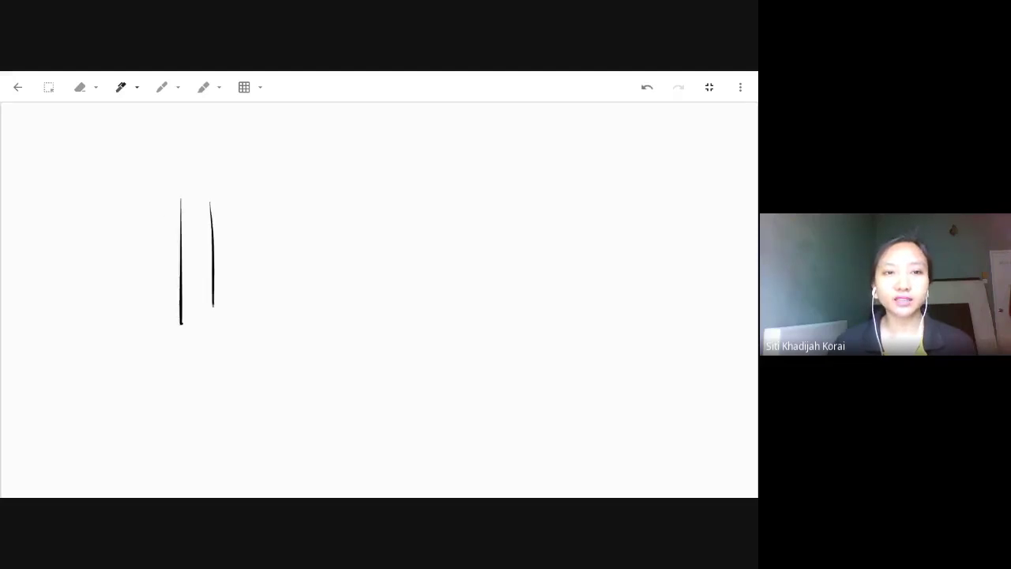
{"action": "mouse_move", "coordinate": [170, 273]}
{"action": "left_mouse_down"}
{"action": "mouse_move", "coordinate": [225, 262]}
{"action": "mouse_move", "coordinate": [254, 338]}
{"action": "left_mouse_up"}
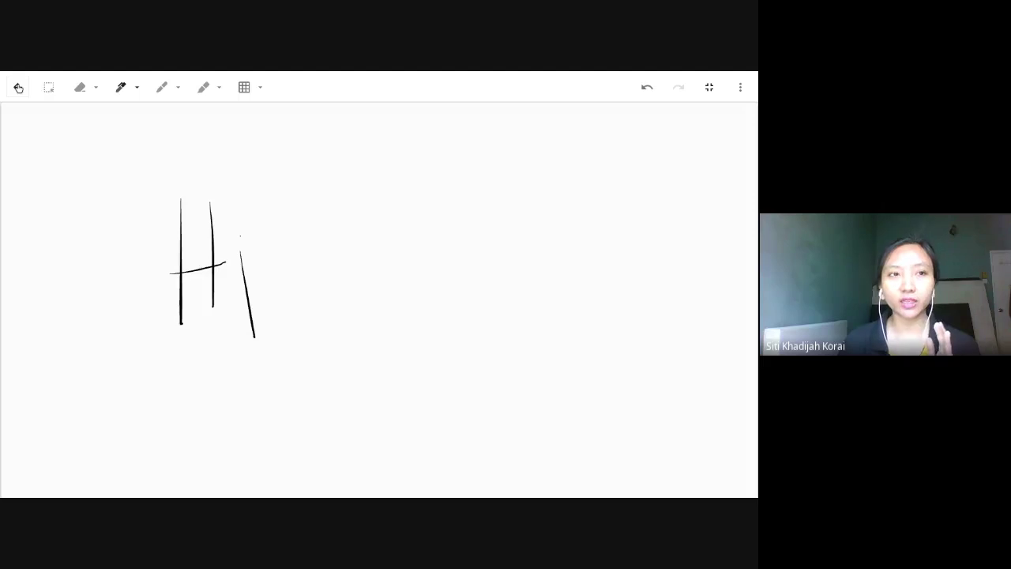
{"action": "left_click", "coordinate": [18, 87]}
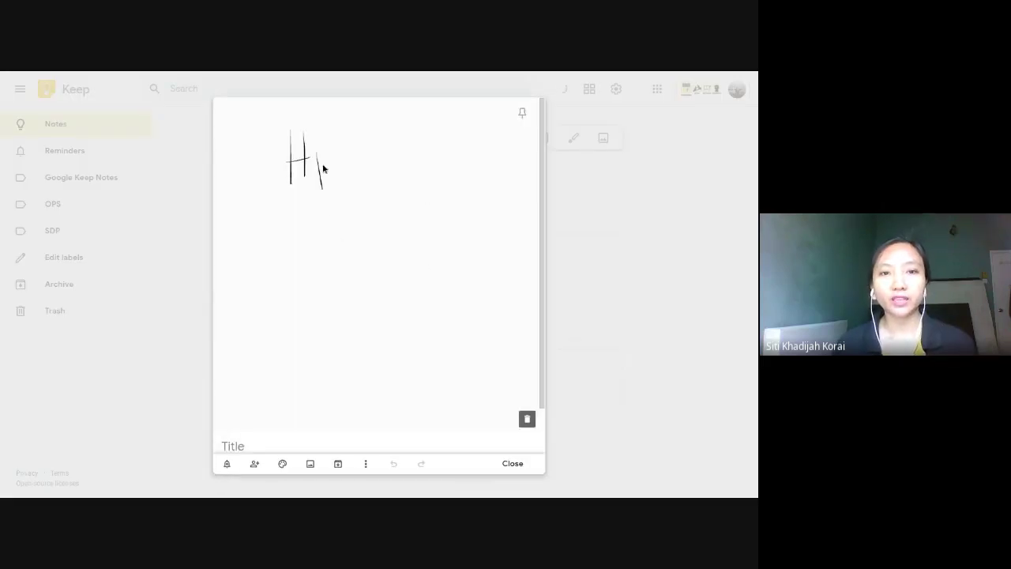
Title the drawing note "Draw" and save it.
{"action": "left_click", "coordinate": [289, 448]}
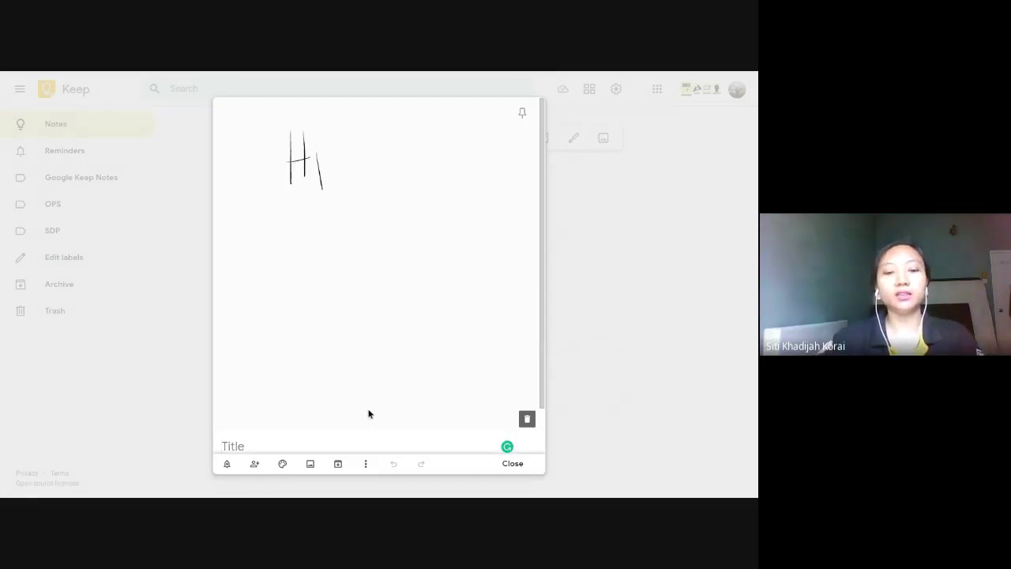
{"action": "type", "text": "Draw"}
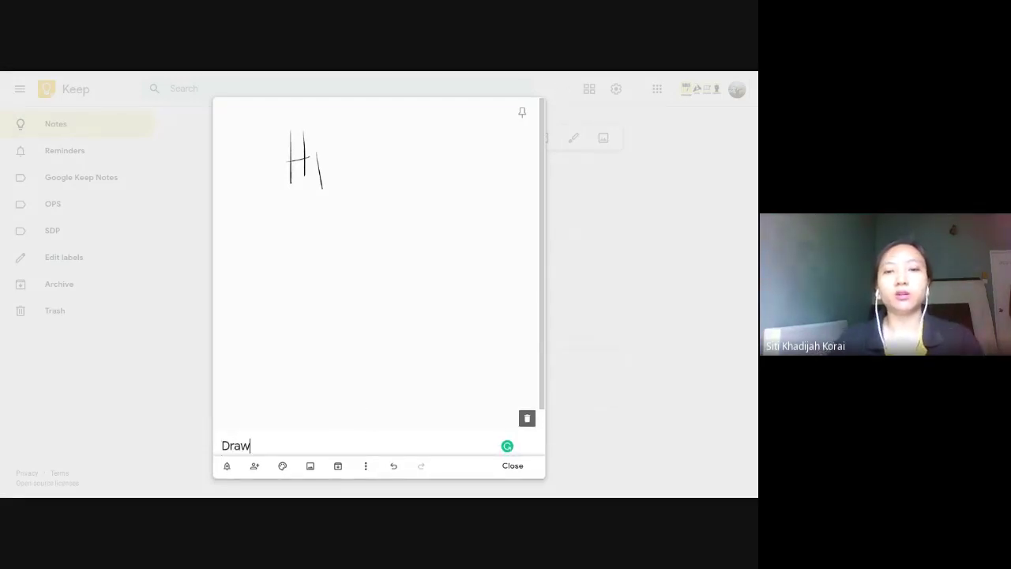
{"action": "left_click", "coordinate": [506, 471]}
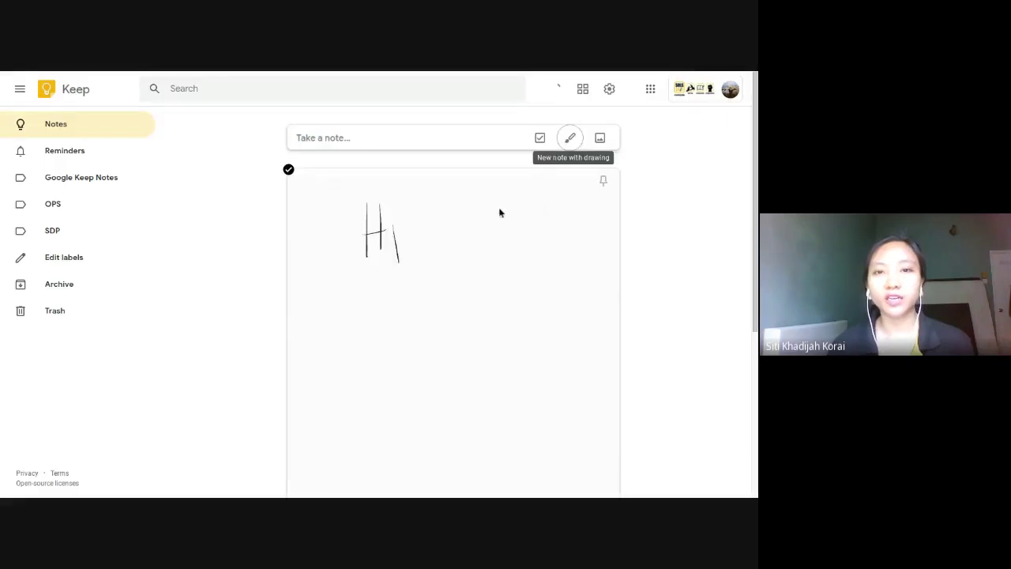
Create an image note from the Keep screenshot, title it "Note" and save it.
{"action": "scroll", "coordinate": [612, 266], "scroll_direction": "down", "scroll_amount": 5}
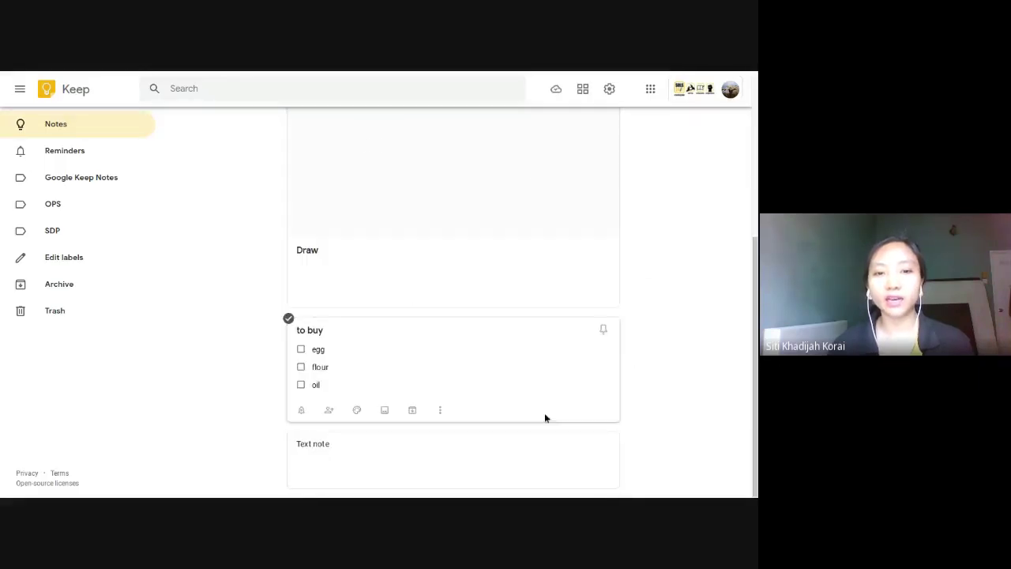
{"action": "scroll", "coordinate": [412, 369], "scroll_direction": "up", "scroll_amount": 5}
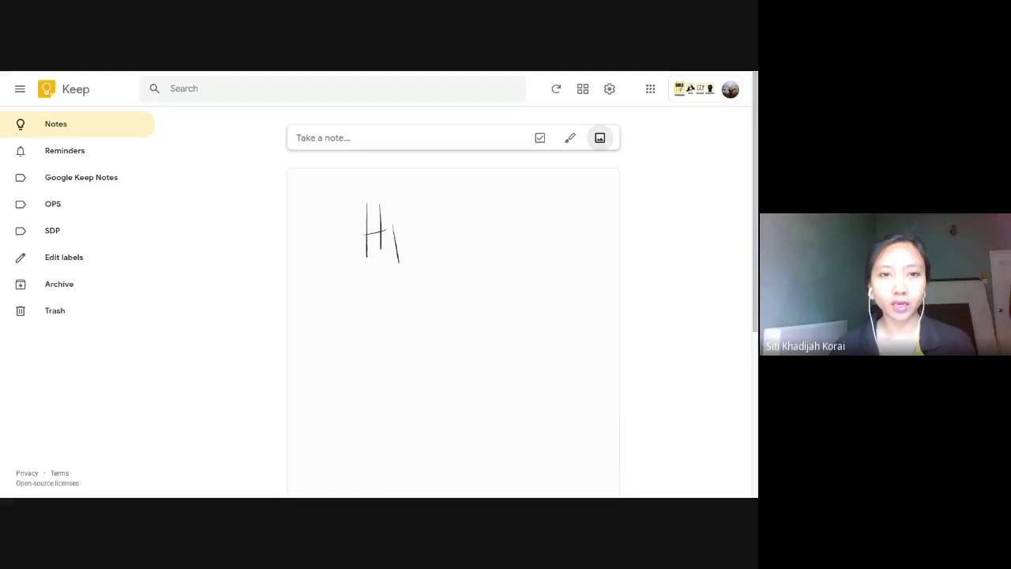
{"action": "left_click", "coordinate": [646, 358]}
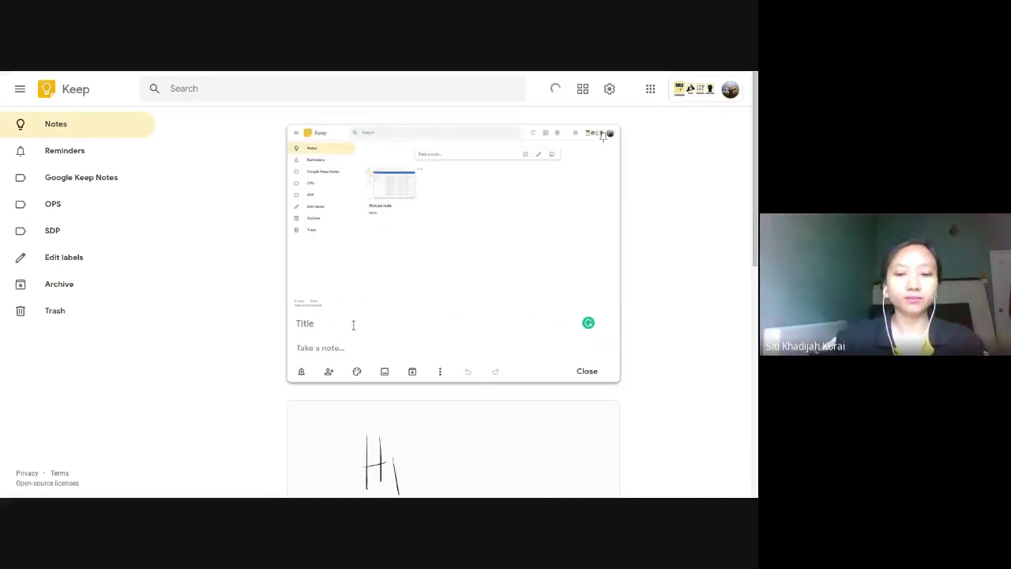
{"action": "type", "text": "Note"}
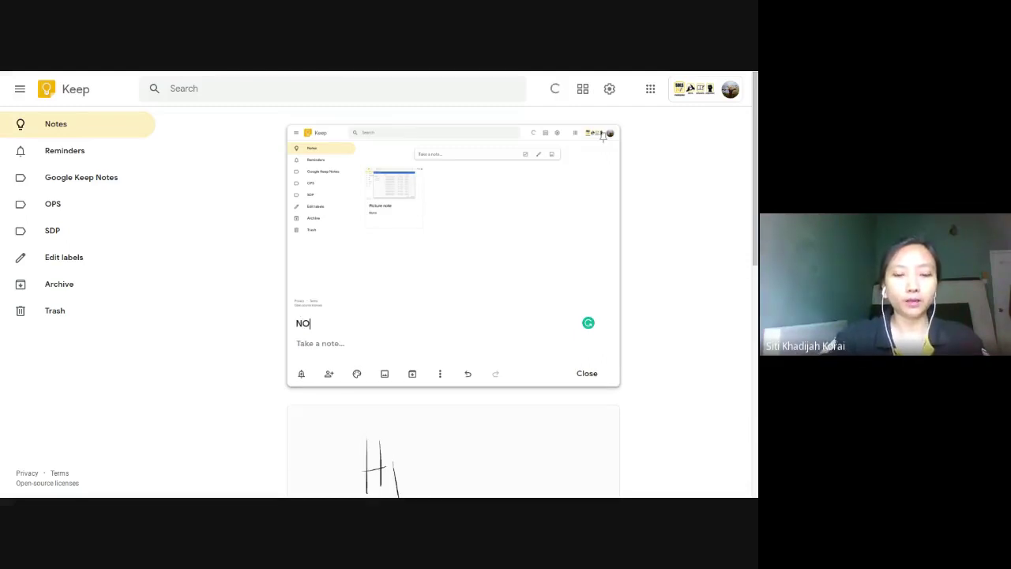
{"action": "left_click", "coordinate": [595, 377]}
Look through the saved image, drawing, checklist and text notes in the list.
{"action": "scroll", "coordinate": [721, 274], "scroll_direction": "down", "scroll_amount": 5}
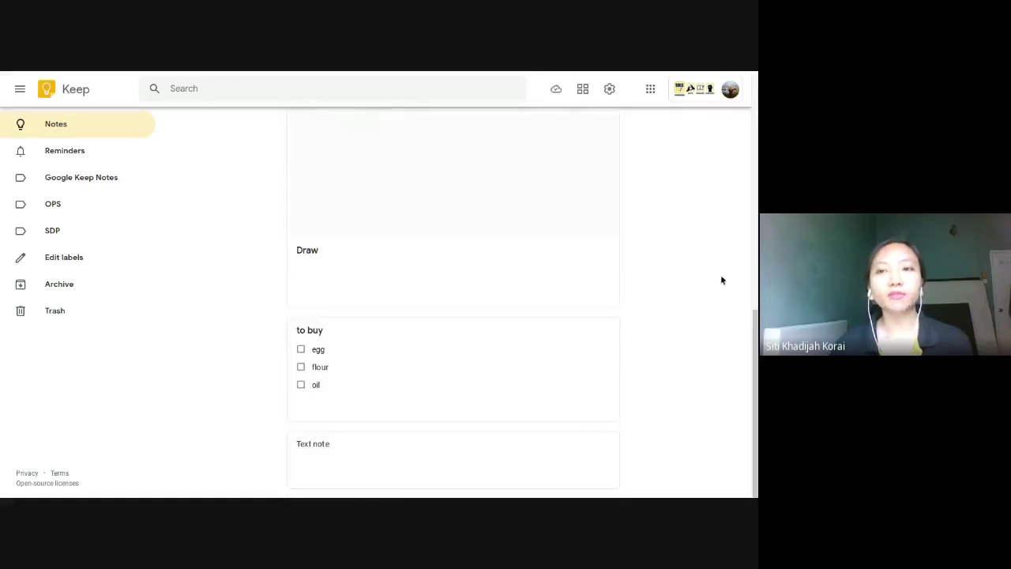
{"action": "scroll", "coordinate": [654, 334], "scroll_direction": "up", "scroll_amount": 3}
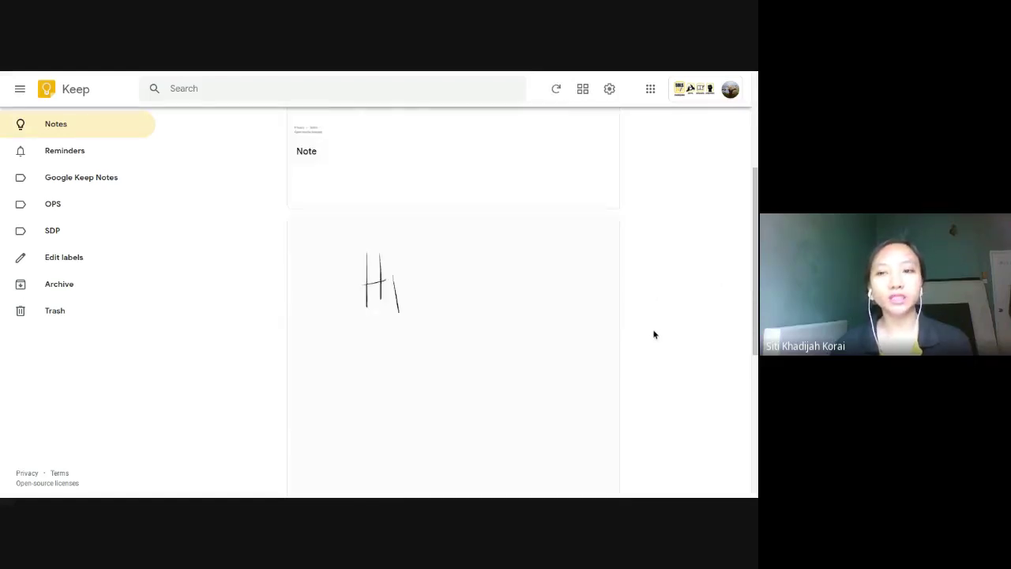
{"action": "scroll", "coordinate": [654, 334], "scroll_direction": "up", "scroll_amount": 3}
{"action": "scroll", "coordinate": [653, 334], "scroll_direction": "down", "scroll_amount": 3}
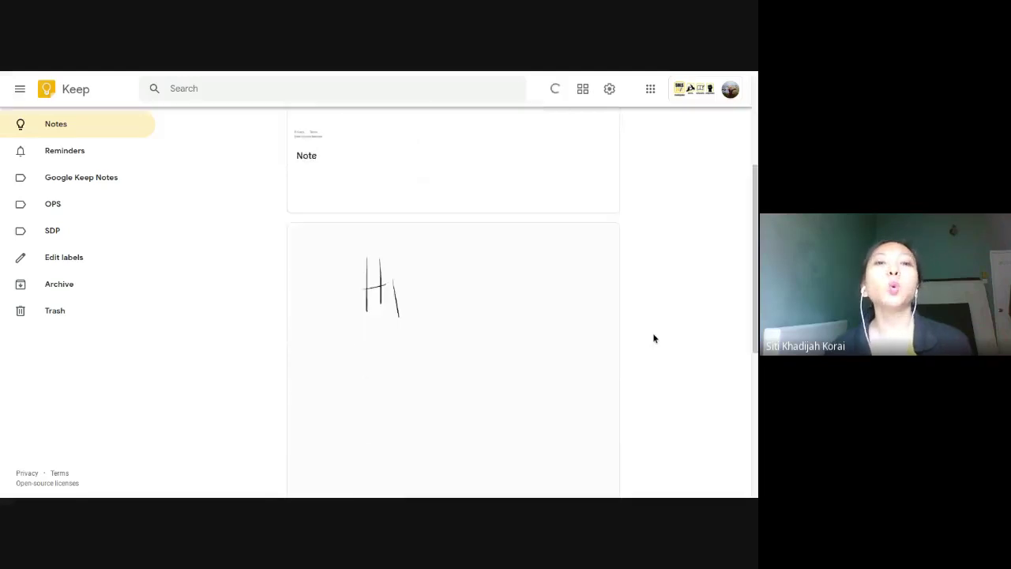
{"action": "scroll", "coordinate": [652, 338], "scroll_direction": "down", "scroll_amount": 3}
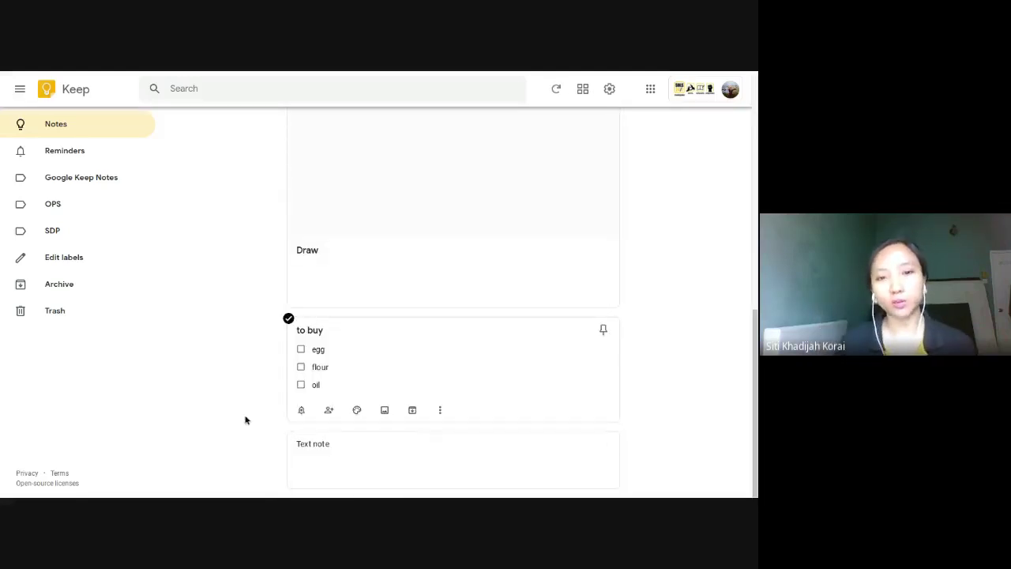
{"action": "scroll", "coordinate": [541, 260], "scroll_direction": "up", "scroll_amount": 2}
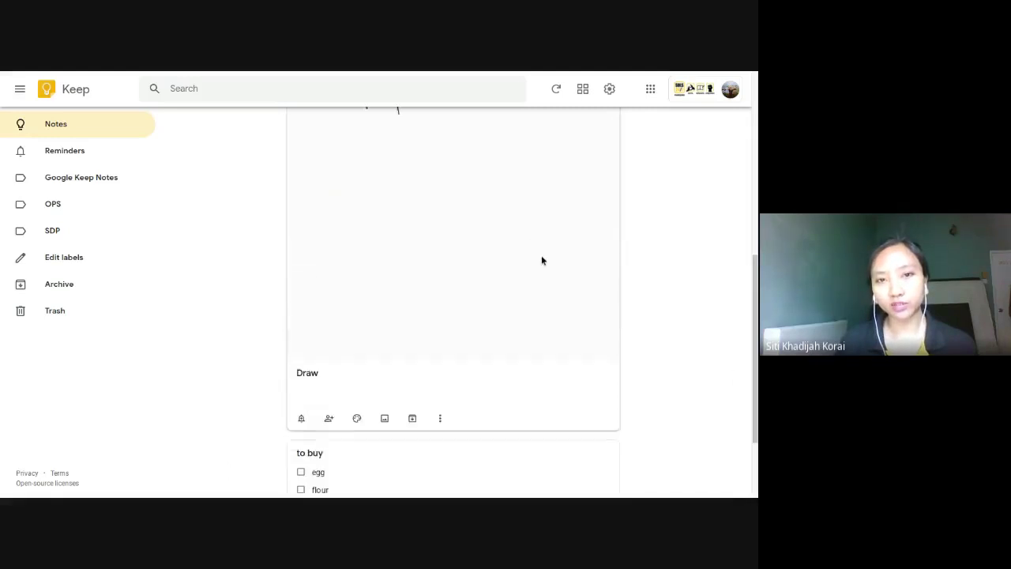
{"action": "scroll", "coordinate": [542, 261], "scroll_direction": "up", "scroll_amount": 5}
{"action": "scroll", "coordinate": [651, 225], "scroll_direction": "down", "scroll_amount": 1}
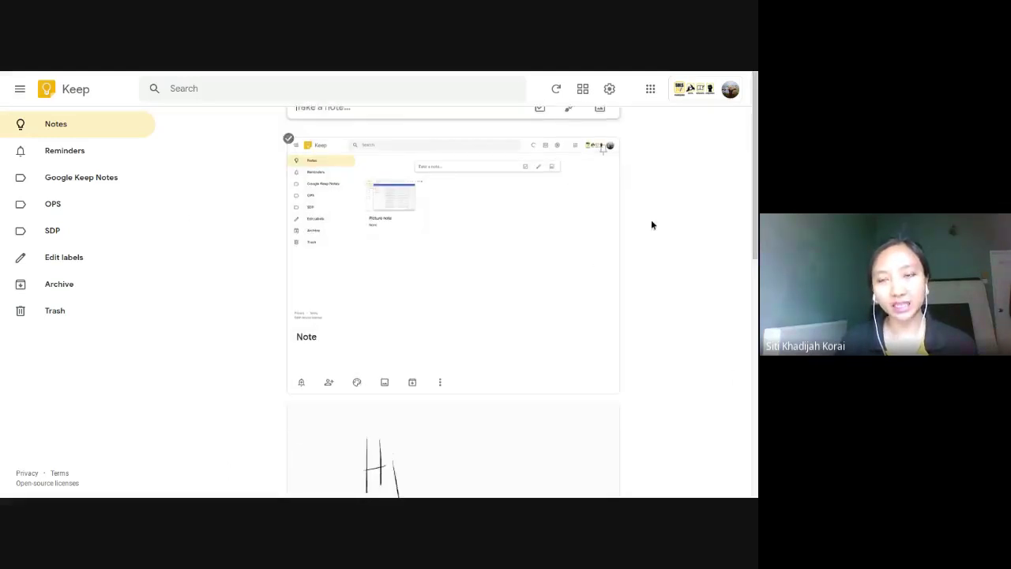
{"action": "scroll", "coordinate": [652, 225], "scroll_direction": "down", "scroll_amount": 5}
{"action": "scroll", "coordinate": [681, 226], "scroll_direction": "up", "scroll_amount": 5}
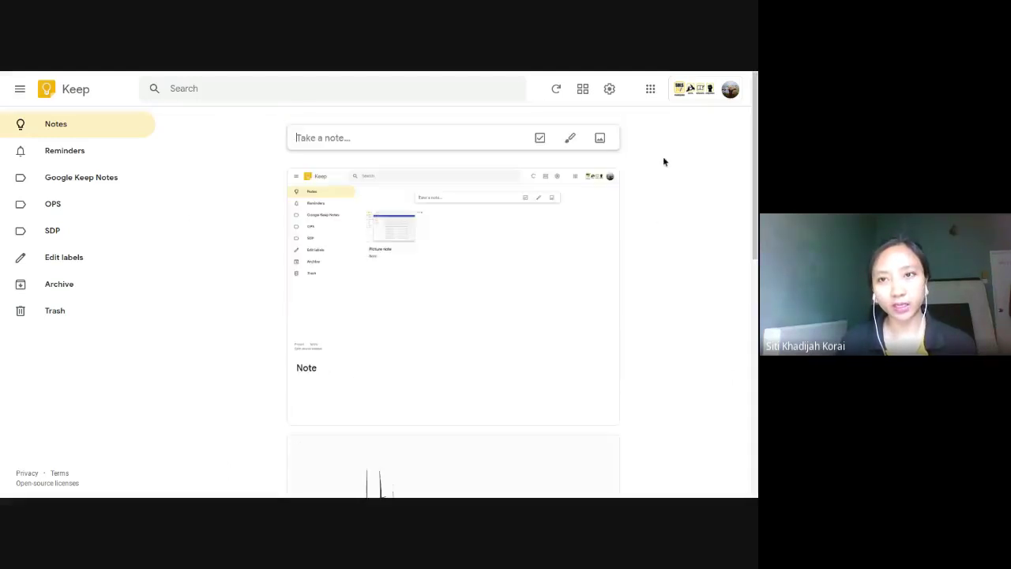
Display the notes in a grid and enter the link sols247.org/education in the body of a new note.
{"action": "left_click", "coordinate": [583, 90]}
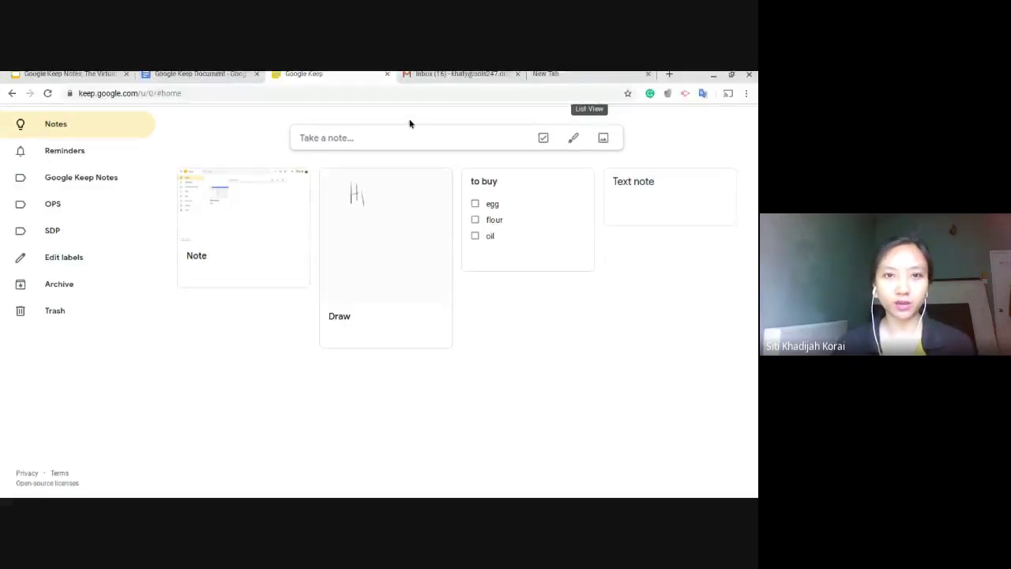
{"action": "left_click", "coordinate": [396, 139]}
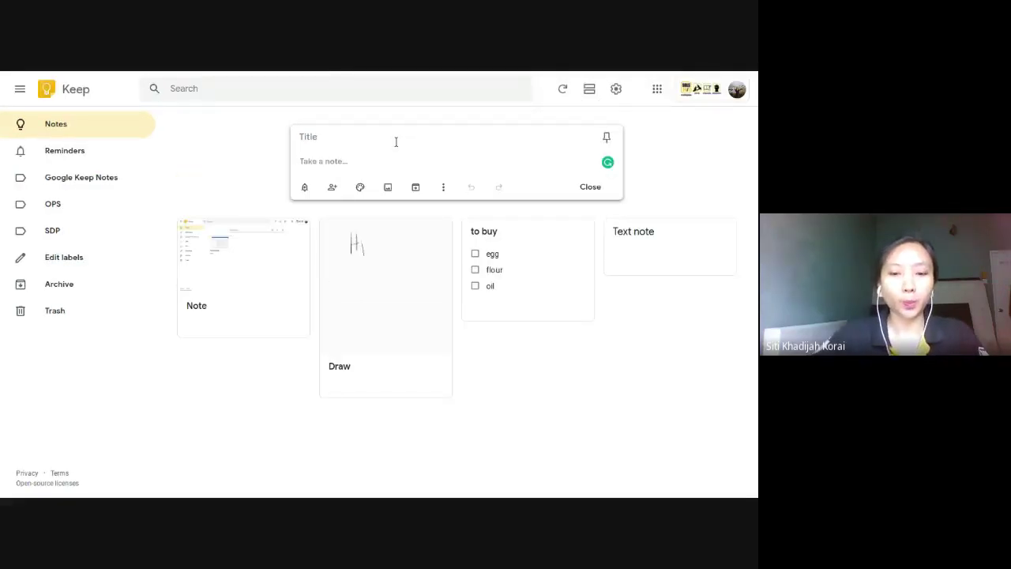
{"action": "type", "text": "so"}
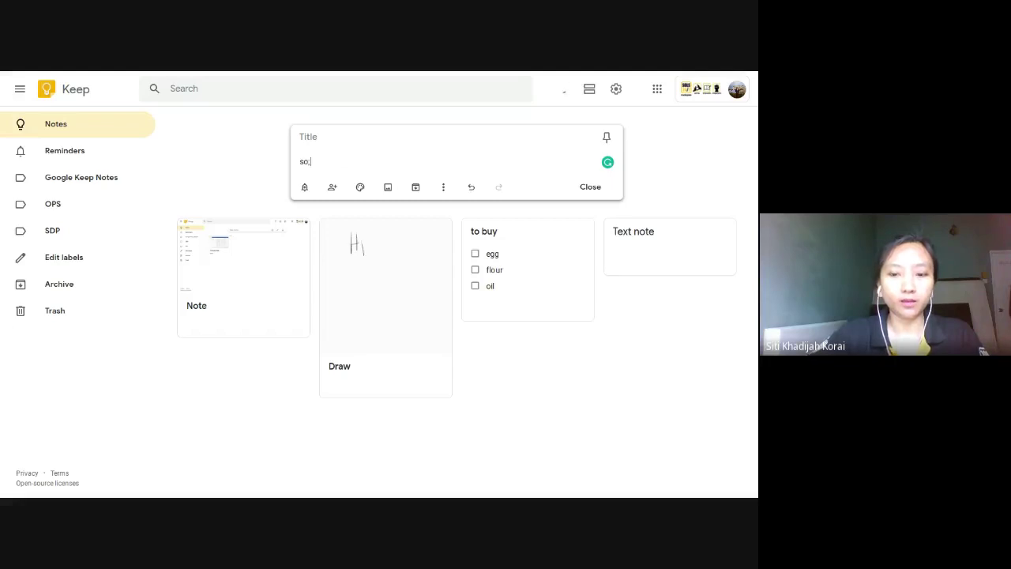
{"action": "type", "text": "ls247."}
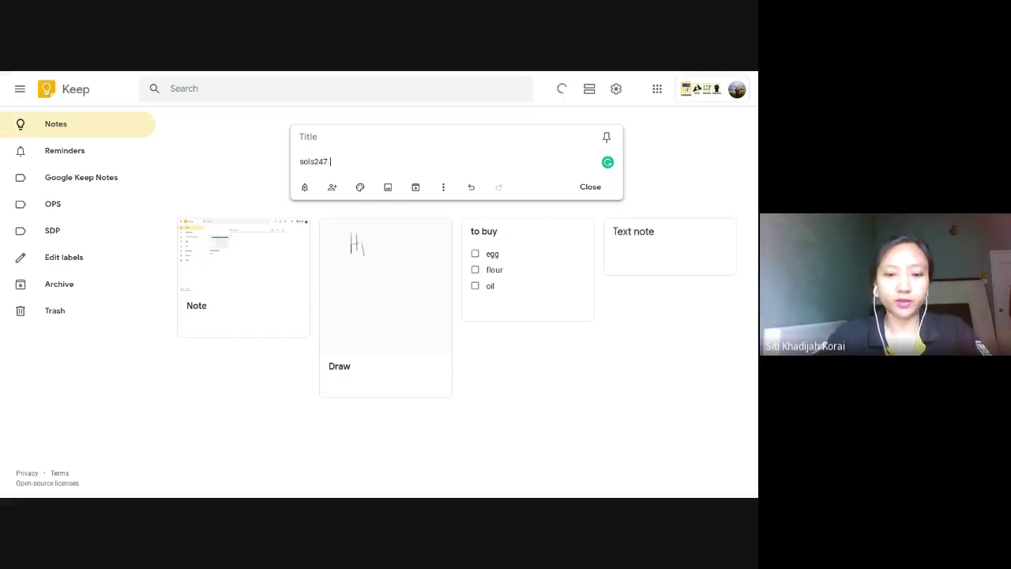
{"action": "type", "text": "org/educ"}
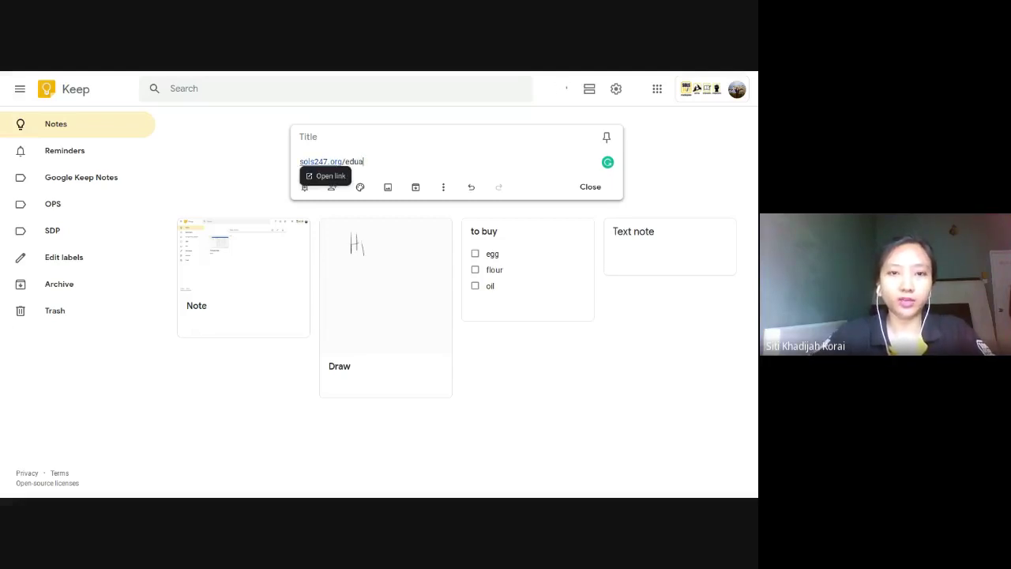
{"action": "type", "text": "ation"}
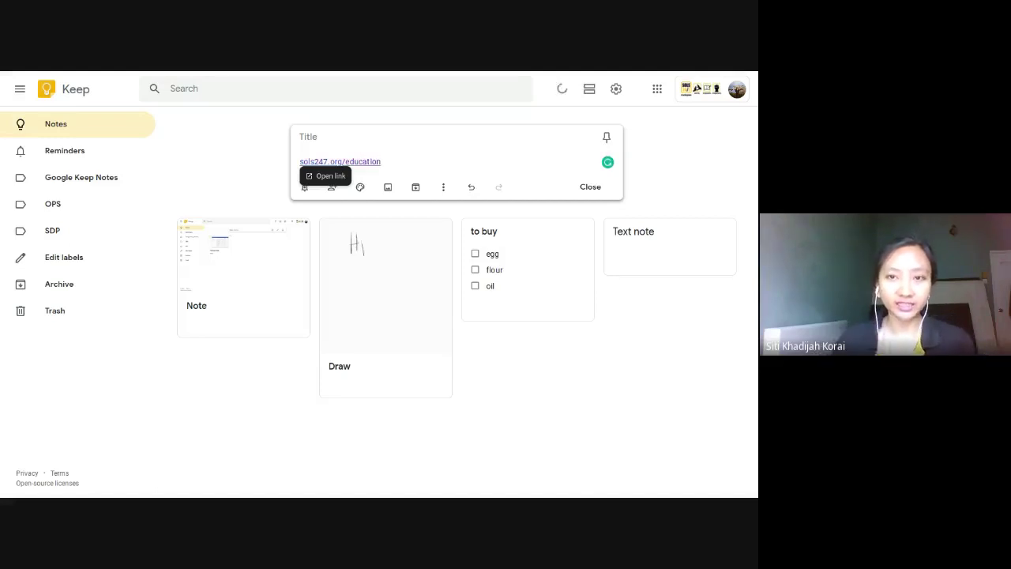
Title the web link note "link" and save it.
{"action": "left_click", "coordinate": [419, 140]}
{"action": "type", "text": "link"}
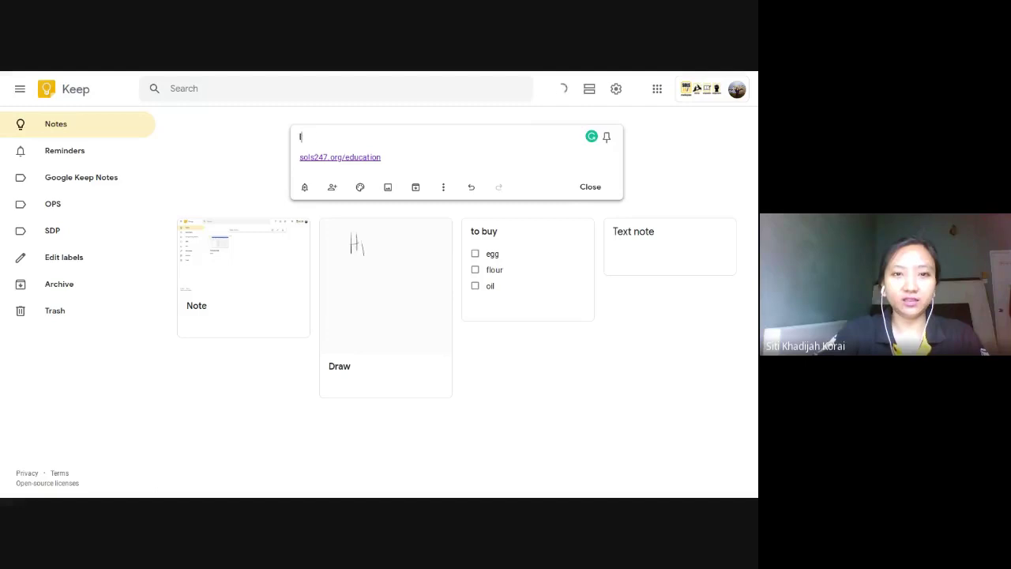
{"action": "left_click", "coordinate": [607, 190]}
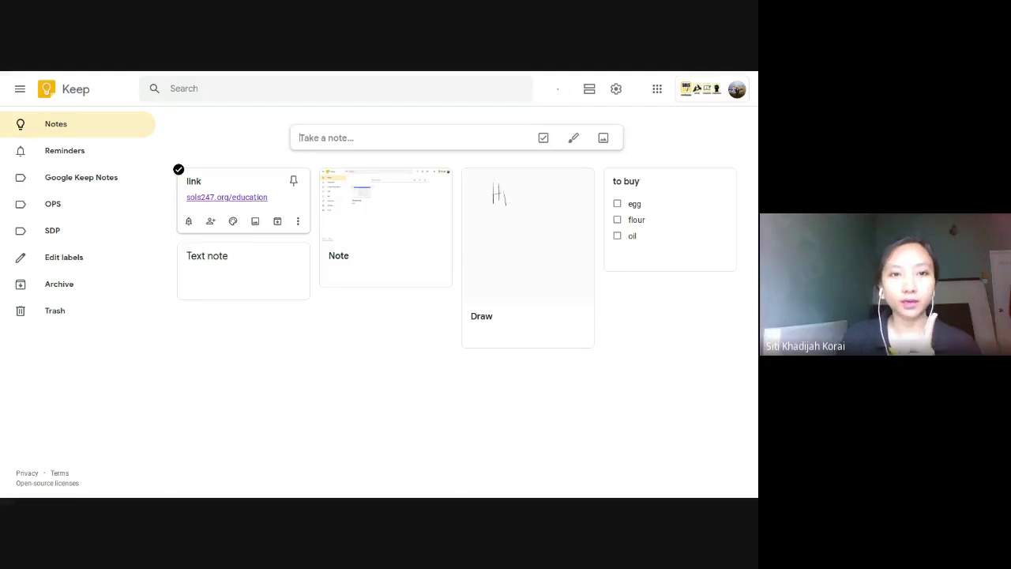
Open the sols247.org/education page from the saved link note, and close it to return to the notes.
{"action": "left_click", "coordinate": [257, 198]}
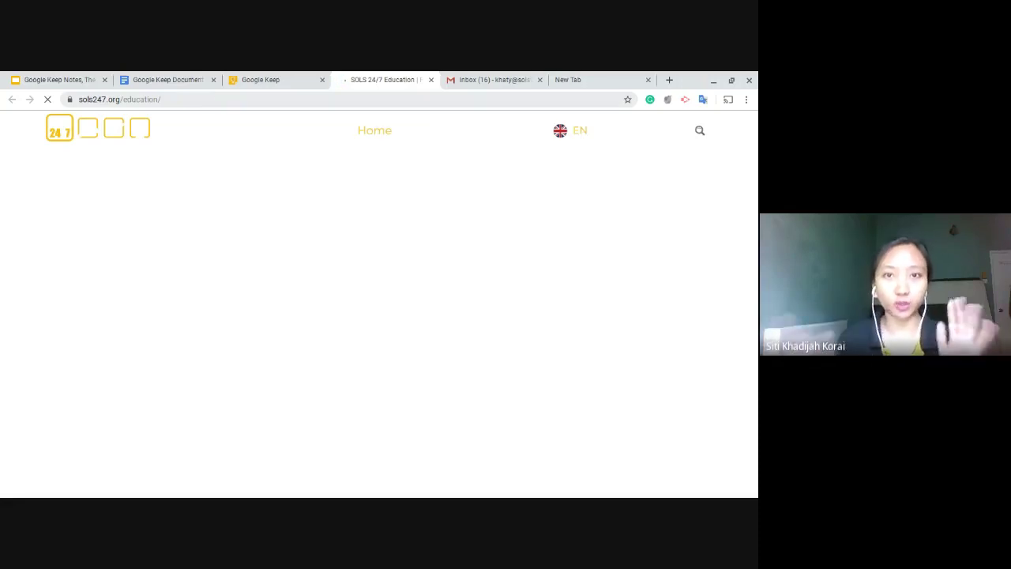
{"action": "left_click", "coordinate": [431, 80]}
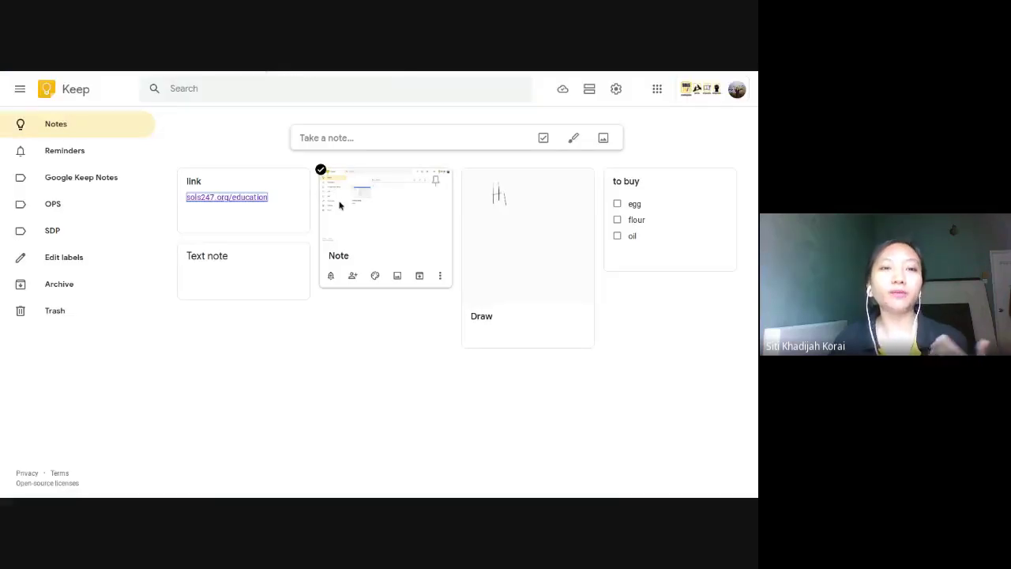
{"action": "key", "text": "F11"}
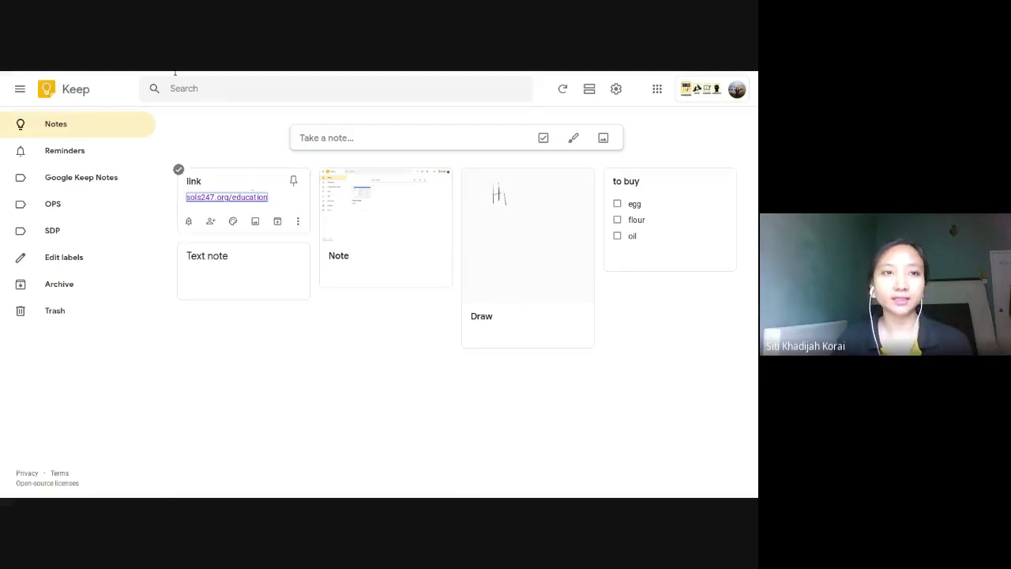
Switch to the Google Keep presentation and view the Voice Notes, Features and Pin Note slides.
{"action": "key", "text": "F11"}
{"action": "left_click", "coordinate": [72, 79]}
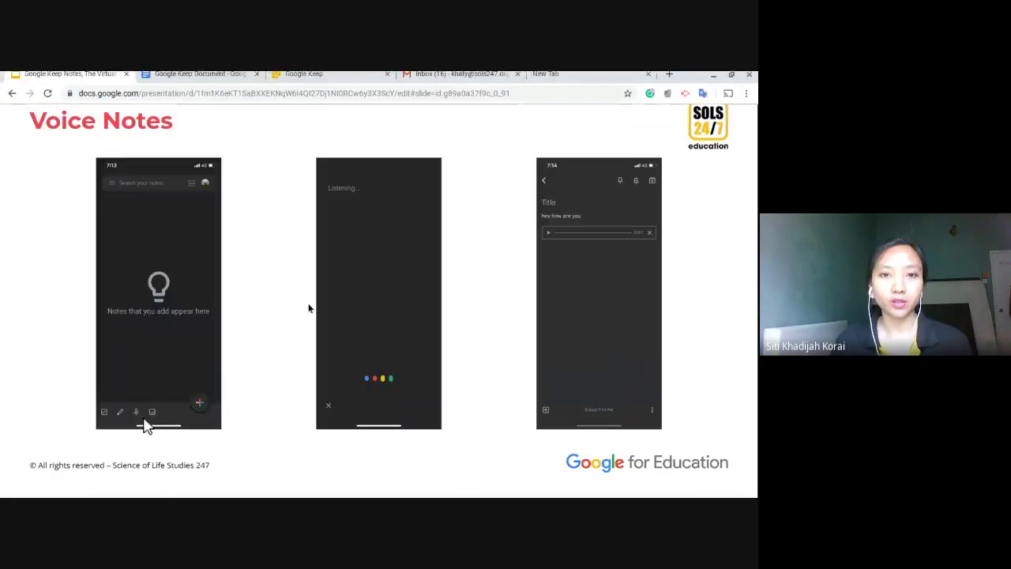
{"action": "key", "text": "F11"}
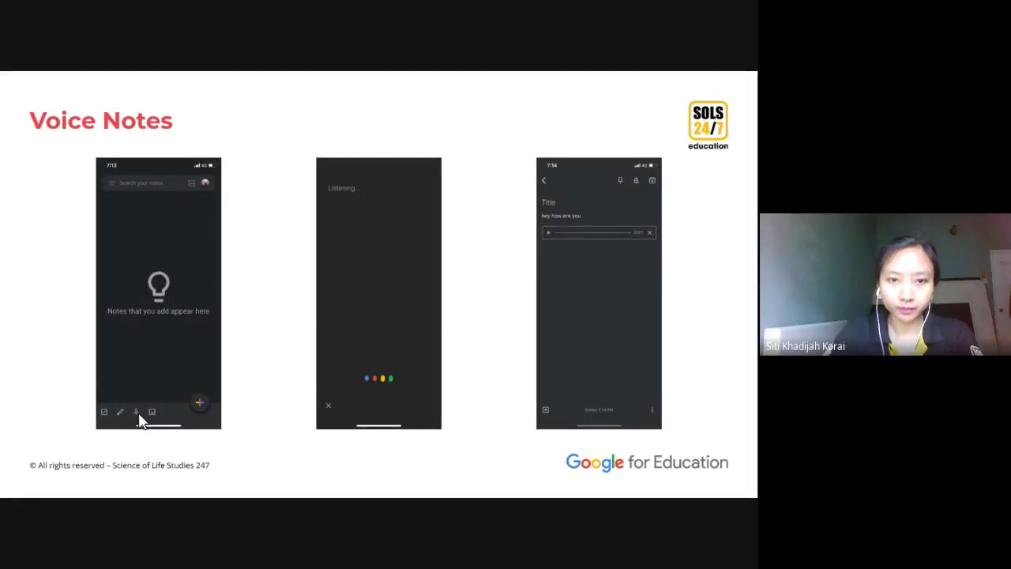
{"action": "key", "text": "Right"}
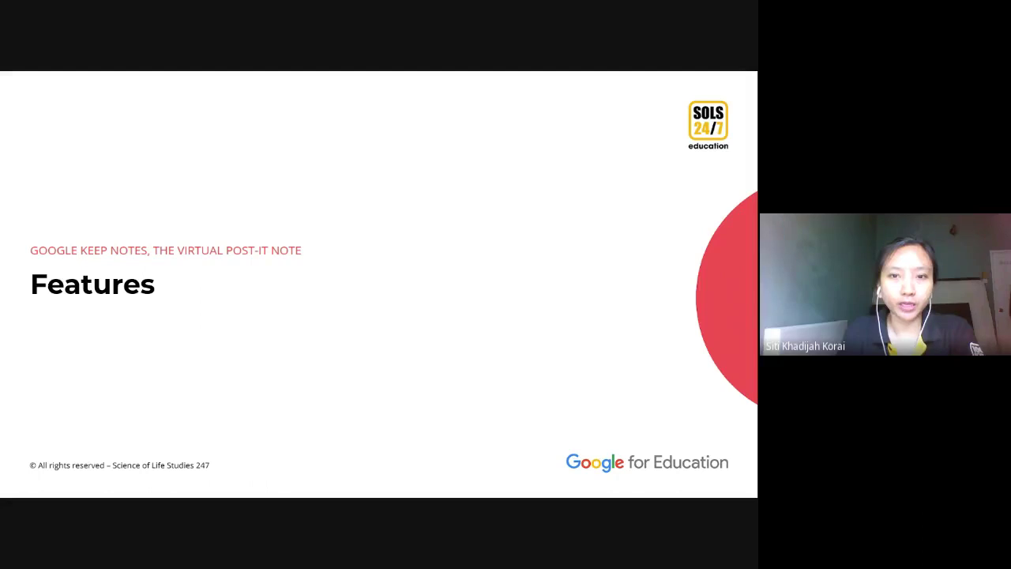
{"action": "key", "text": "Right"}
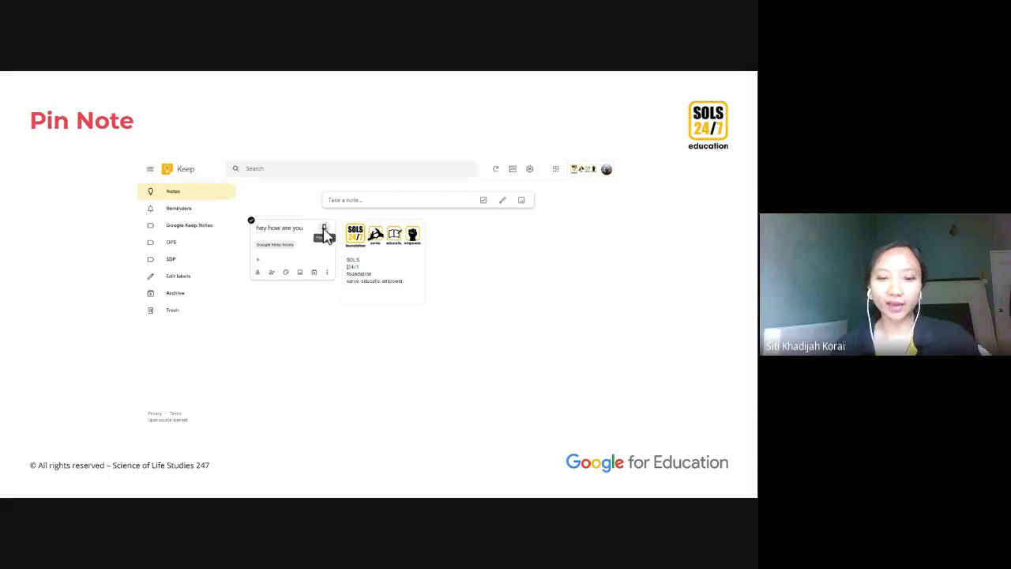
Return to Google Keep and save a new untitled text note containing "random".
{"action": "mouse_move", "coordinate": [430, 72]}
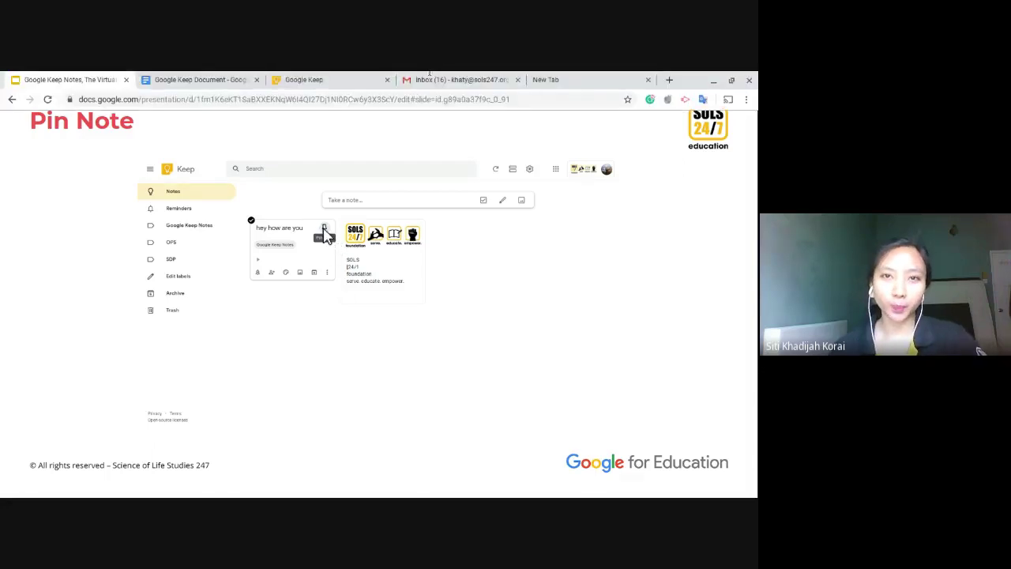
{"action": "left_click", "coordinate": [551, 79]}
{"action": "left_click", "coordinate": [304, 79]}
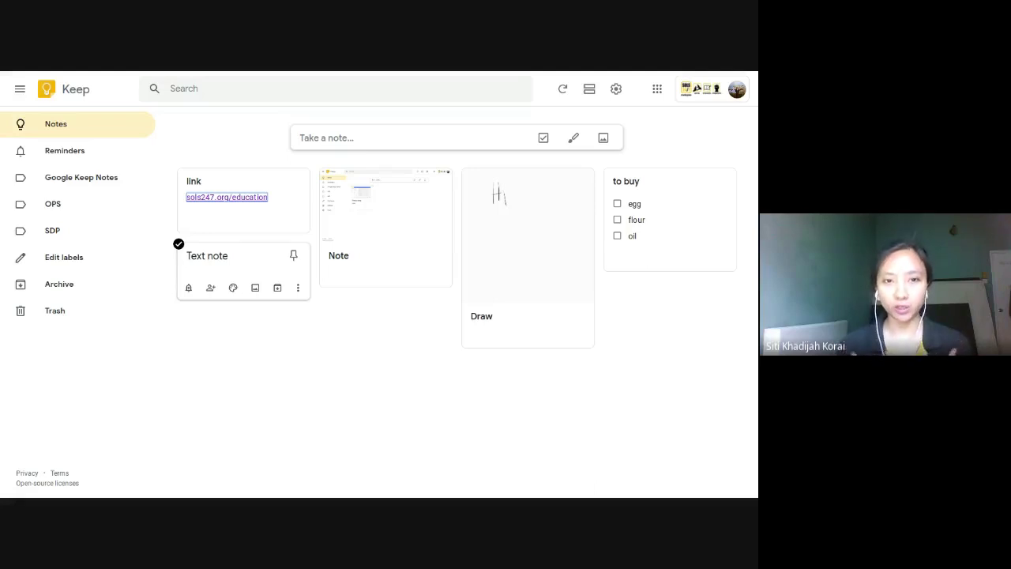
{"action": "left_click", "coordinate": [437, 134]}
{"action": "type", "text": "random"}
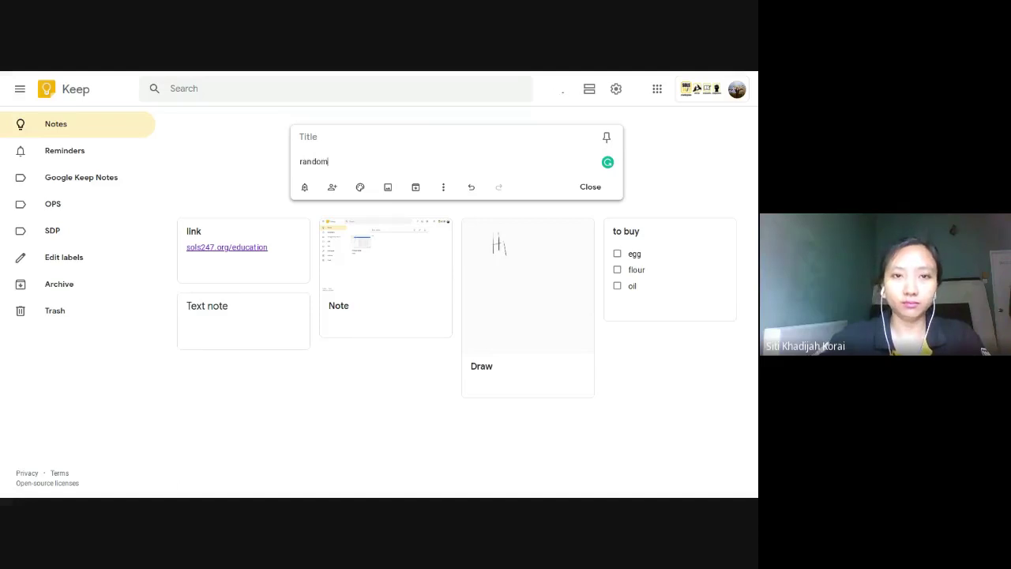
{"action": "key", "text": "Return"}
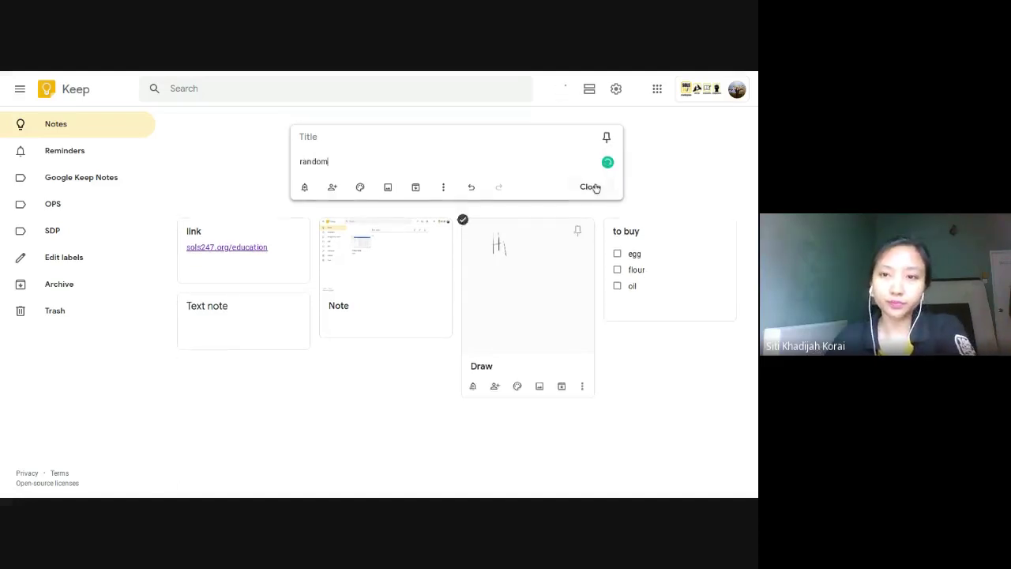
{"action": "left_click", "coordinate": [591, 197]}
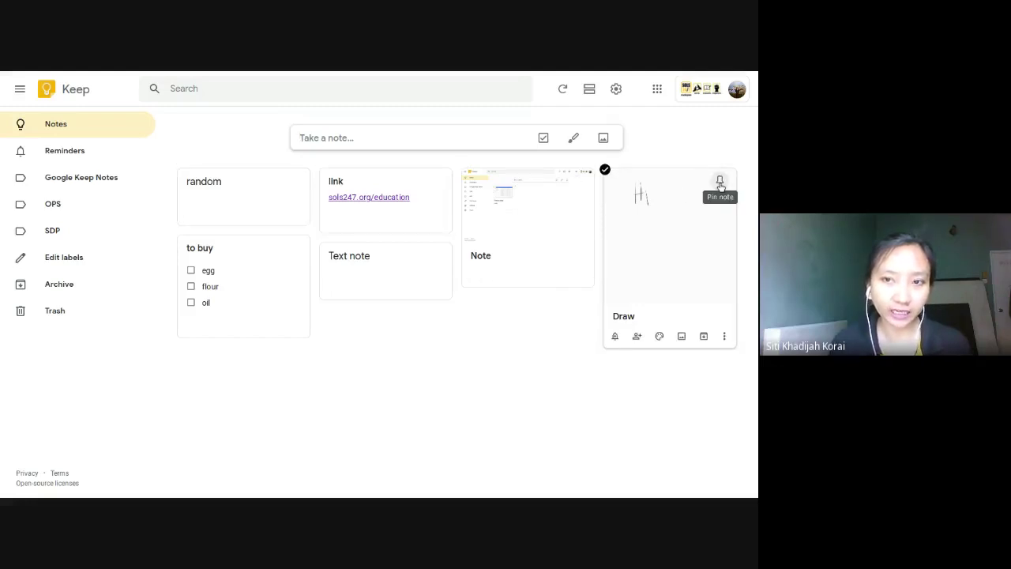
Pin the Draw note and the link note.
{"action": "left_click", "coordinate": [720, 181]}
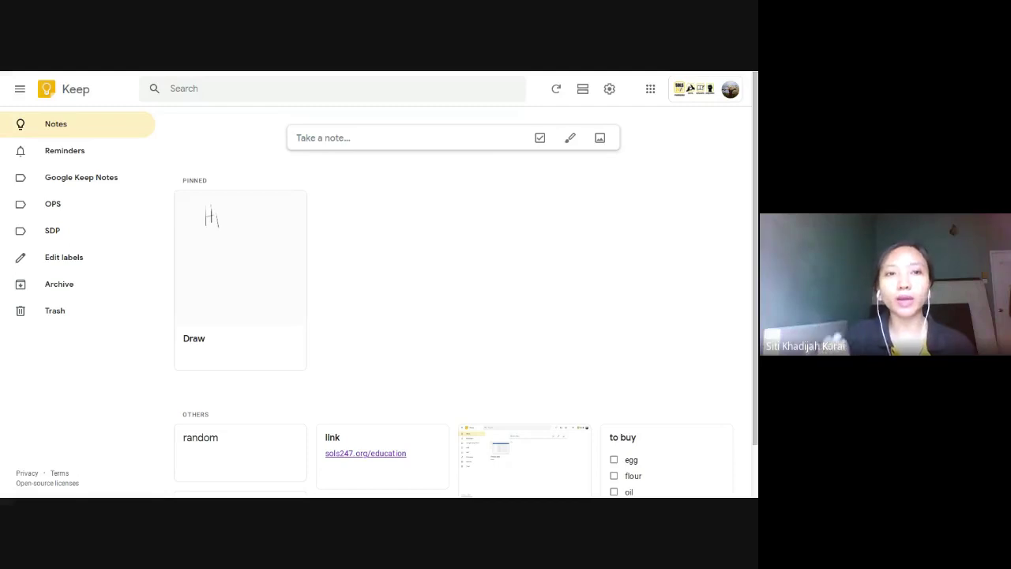
{"action": "mouse_move", "coordinate": [293, 226]}
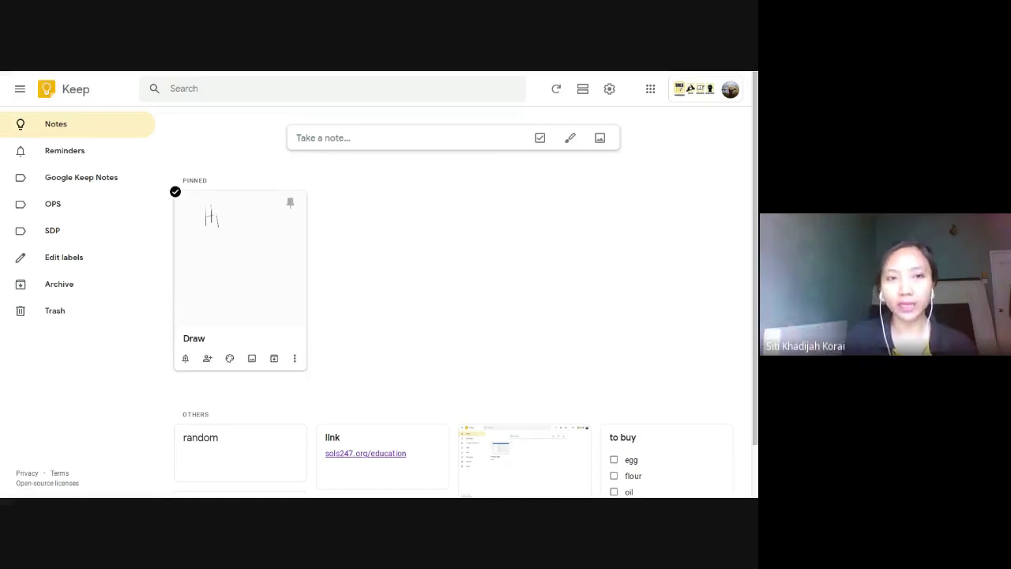
{"action": "triple_click", "coordinate": [207, 182]}
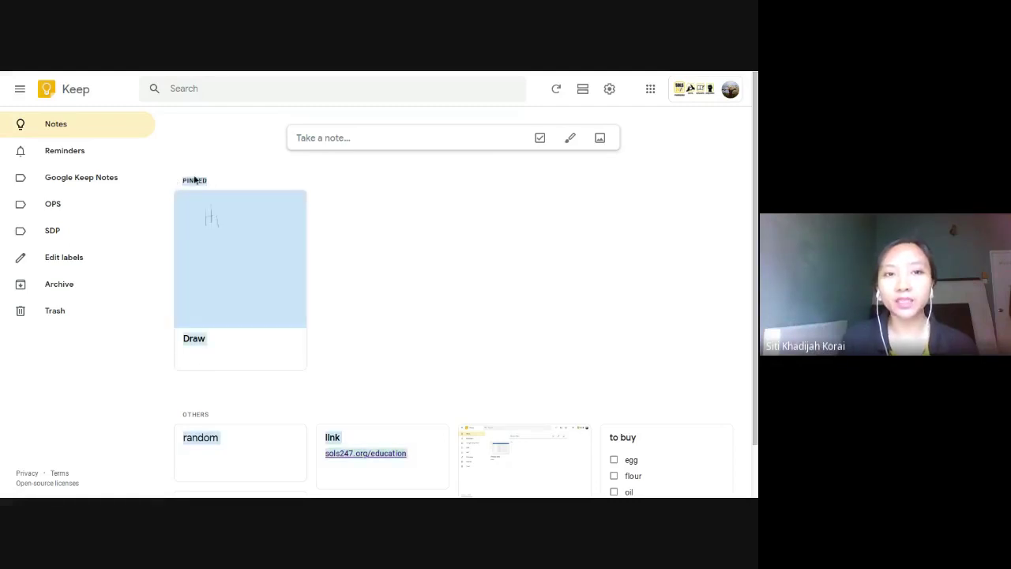
{"action": "left_click", "coordinate": [353, 201]}
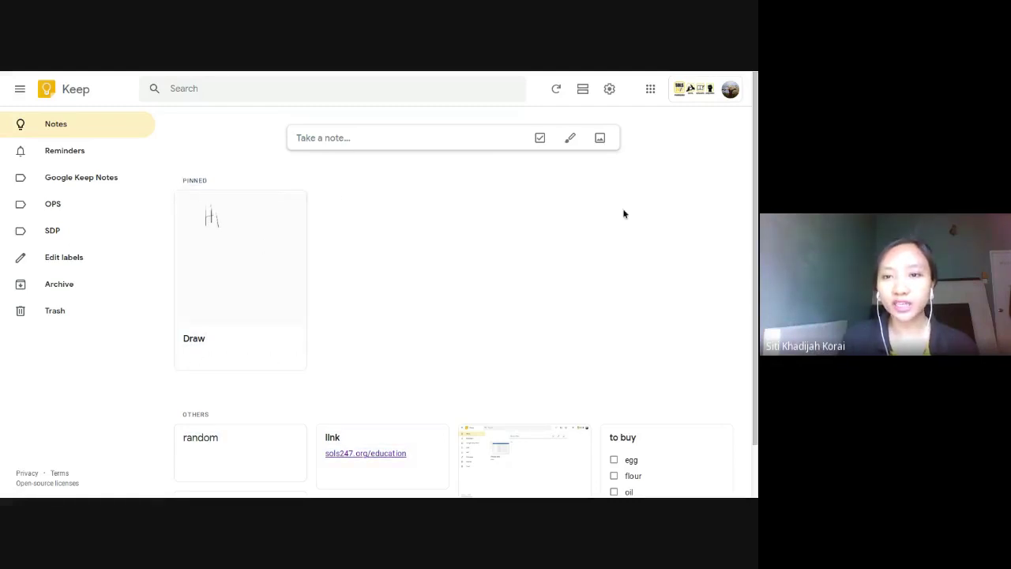
{"action": "left_click", "coordinate": [437, 434]}
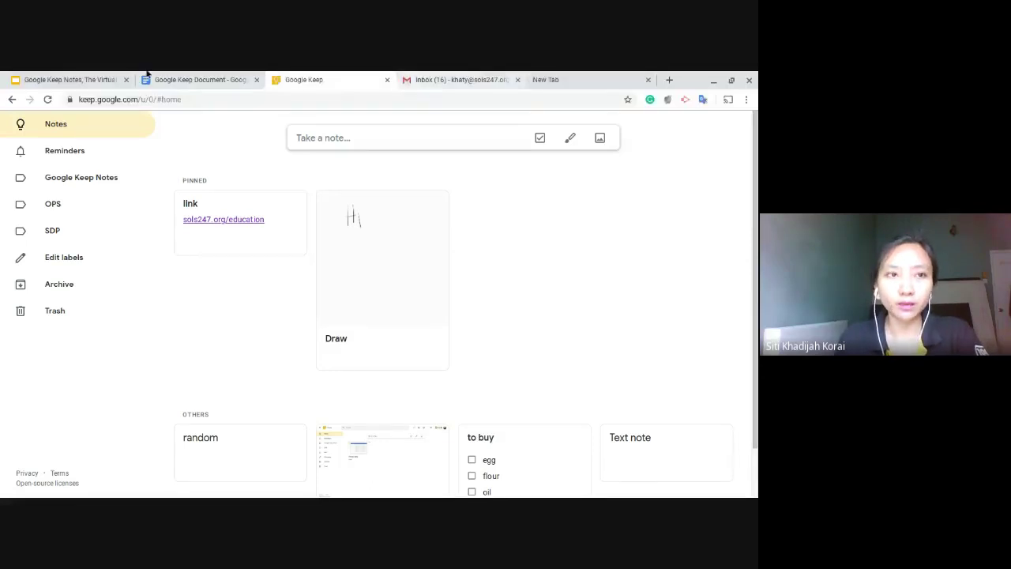
Return to the presentation and view the Pin Note and Pinned slides.
{"action": "key", "text": "ctrl+1"}
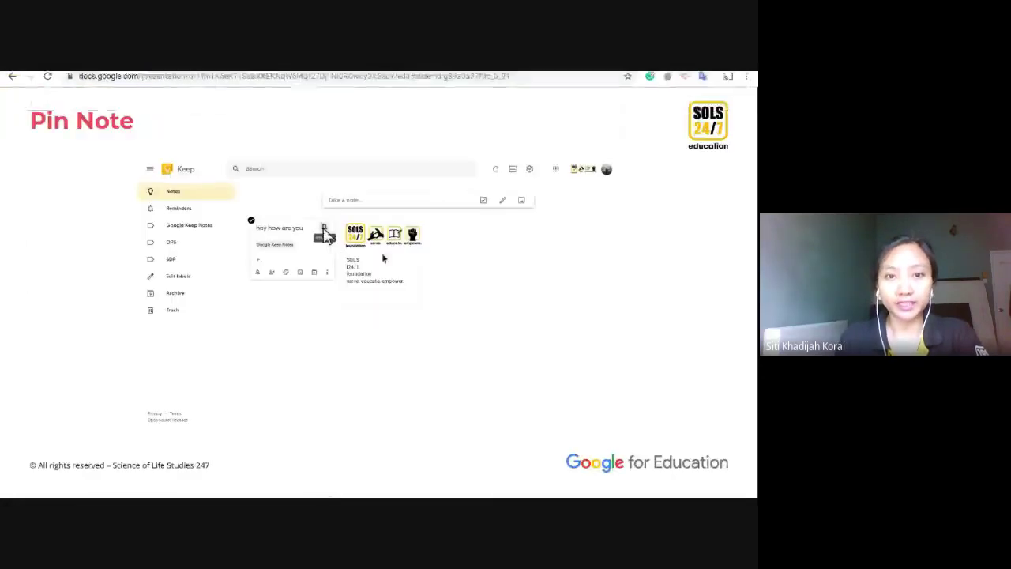
{"action": "left_click", "coordinate": [371, 262]}
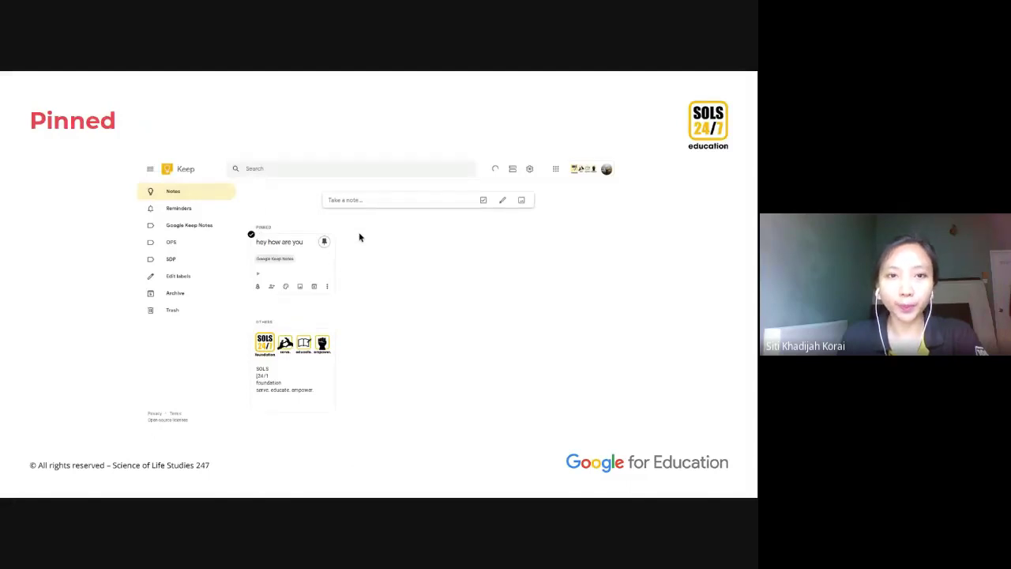
{"action": "key", "text": "Escape"}
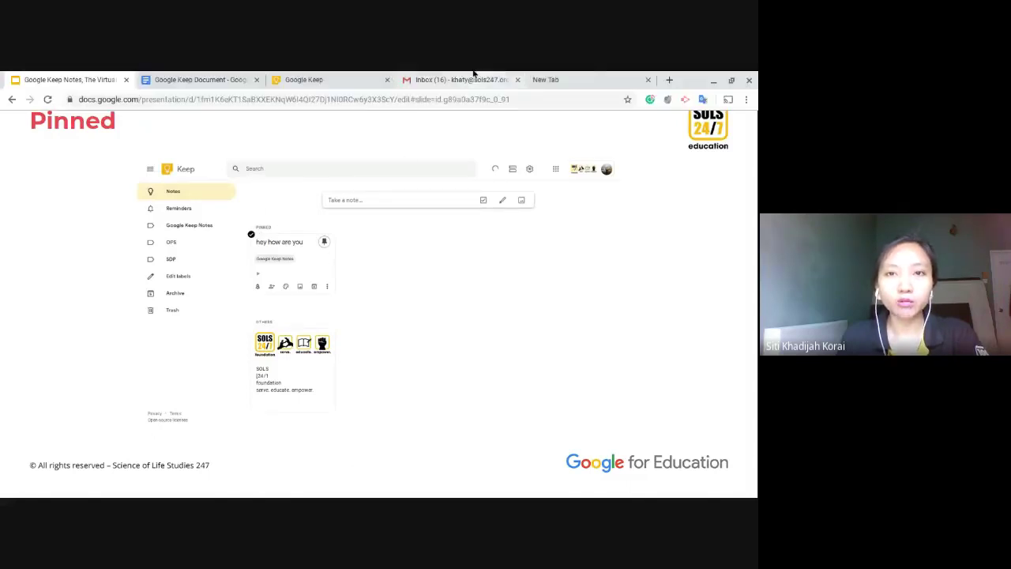
Switch back to Google Keep and unpin the Draw and link notes.
{"action": "left_click", "coordinate": [363, 79]}
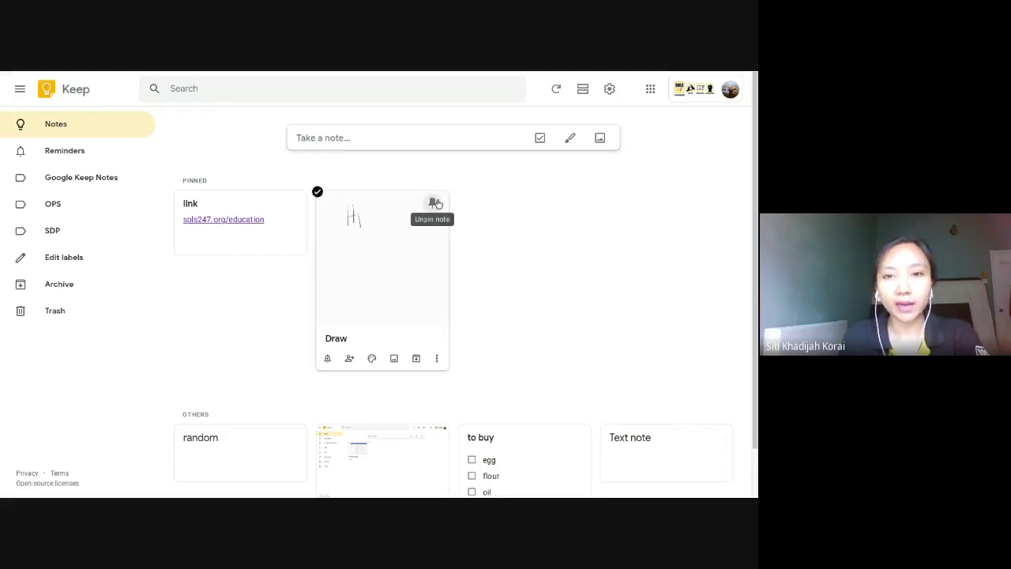
{"action": "left_click", "coordinate": [435, 204]}
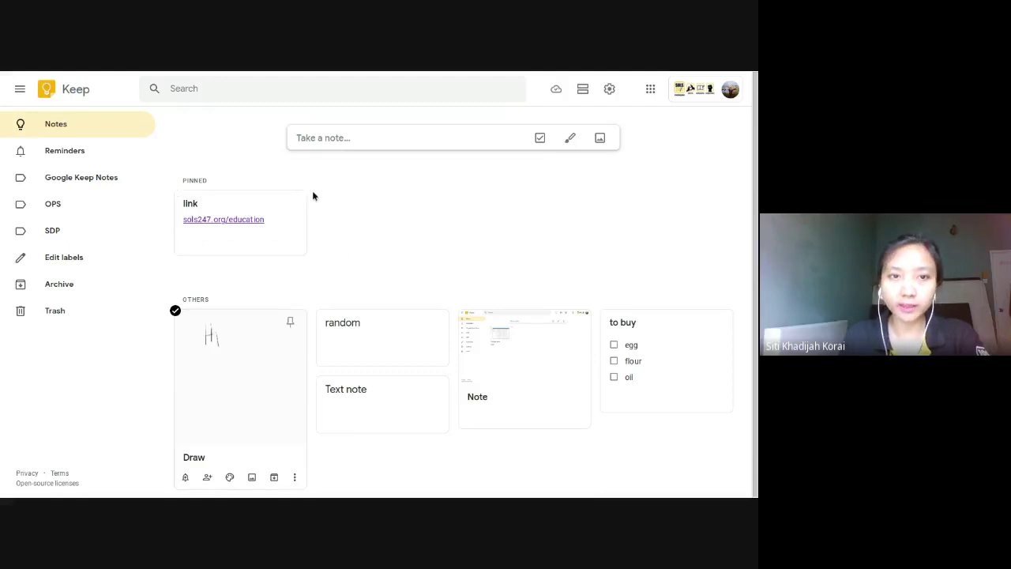
{"action": "left_click", "coordinate": [294, 202]}
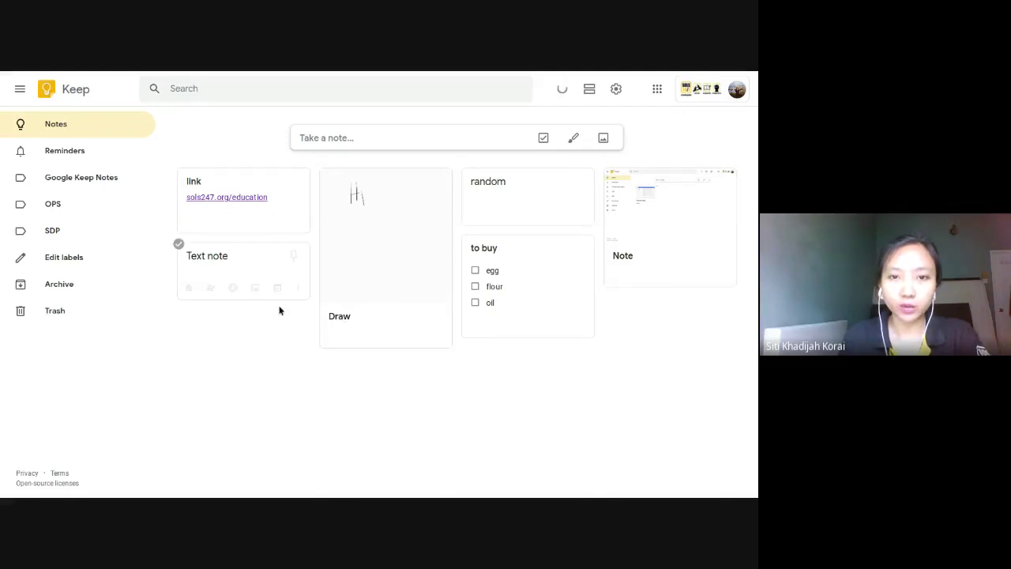
Go back to the presentation and view the Remind Me and Copy to Google Docs slides.
{"action": "mouse_move", "coordinate": [118, 73]}
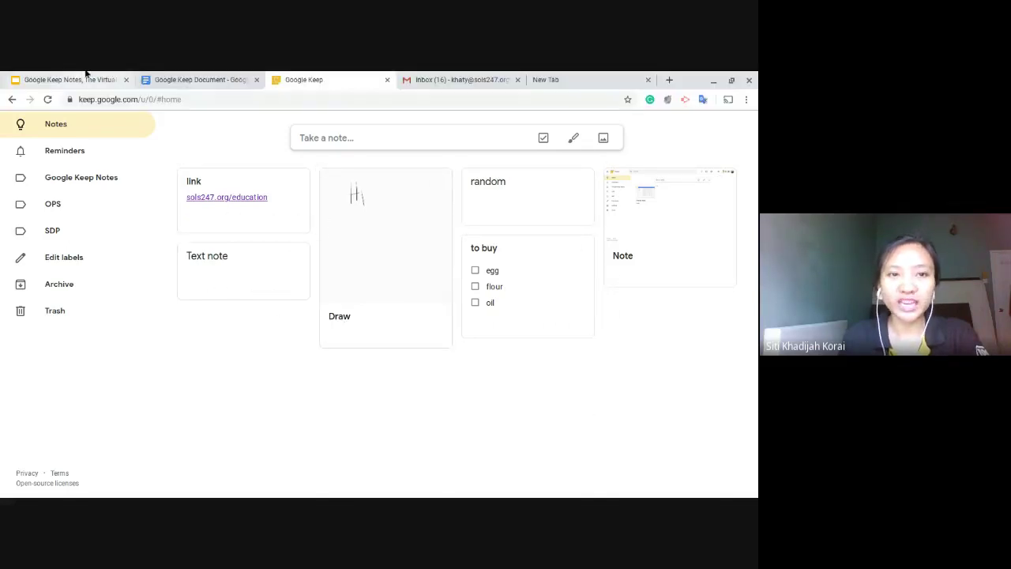
{"action": "left_click", "coordinate": [86, 77]}
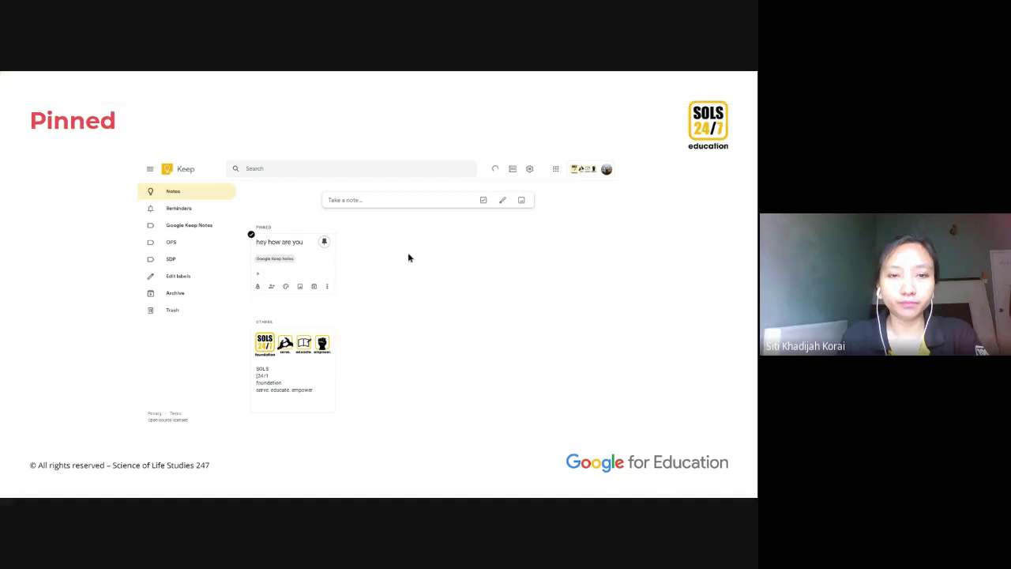
{"action": "left_click", "coordinate": [407, 257]}
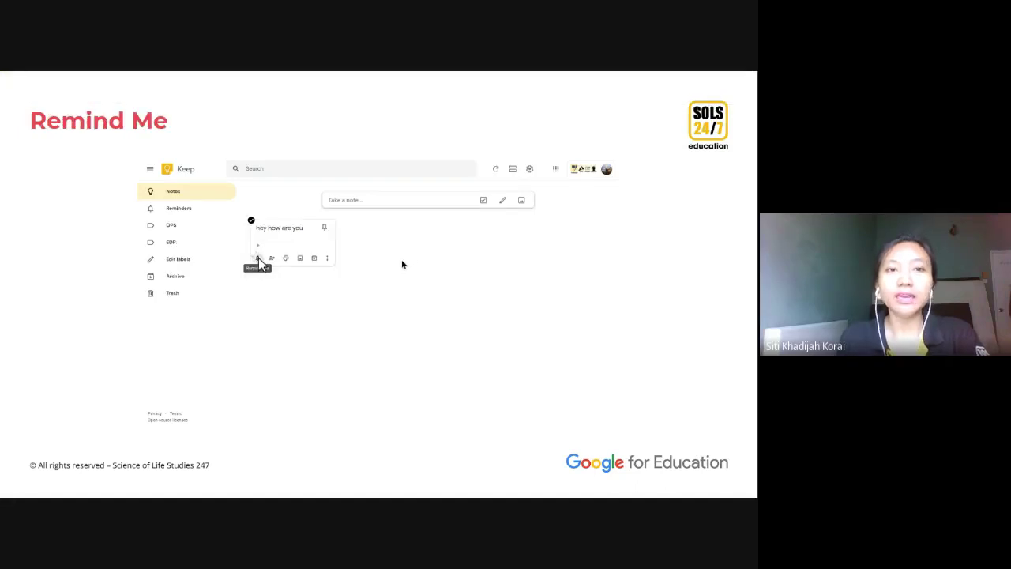
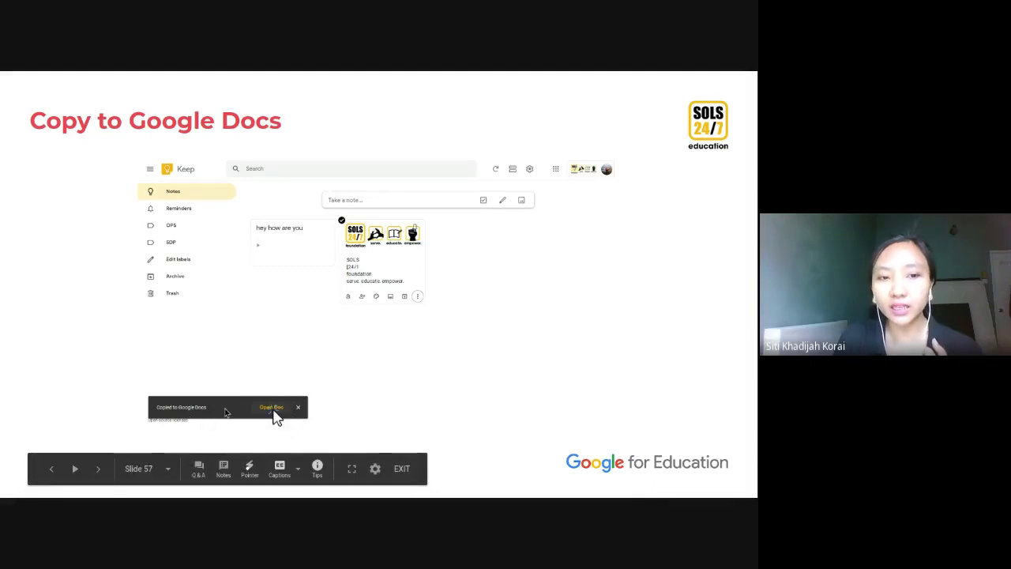
{"action": "key", "text": "Right"}
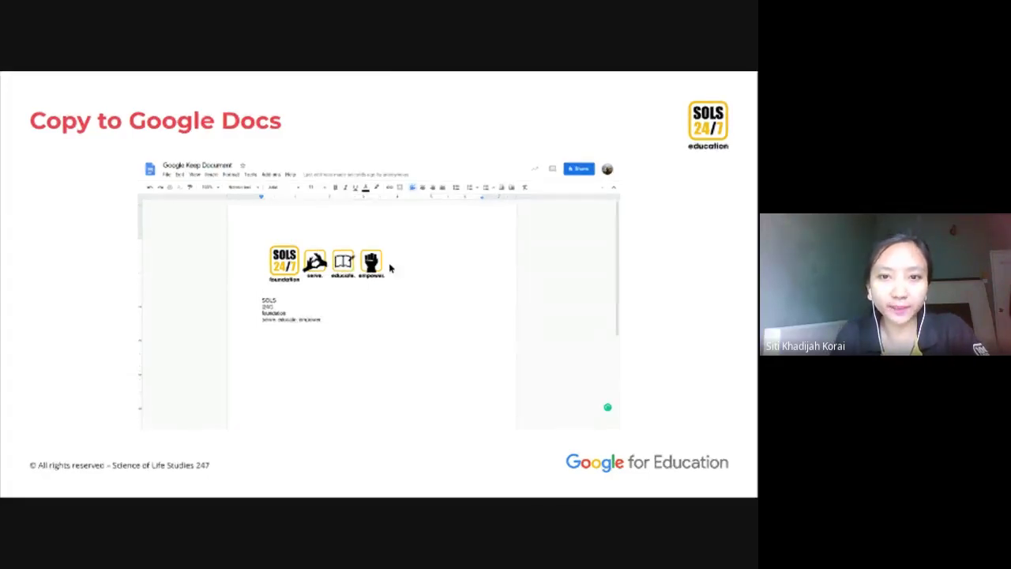
In Google Keep, save the rainbow quote note with its grabbed text, and save a second note holding only the quote image.
{"action": "left_click", "coordinate": [323, 79]}
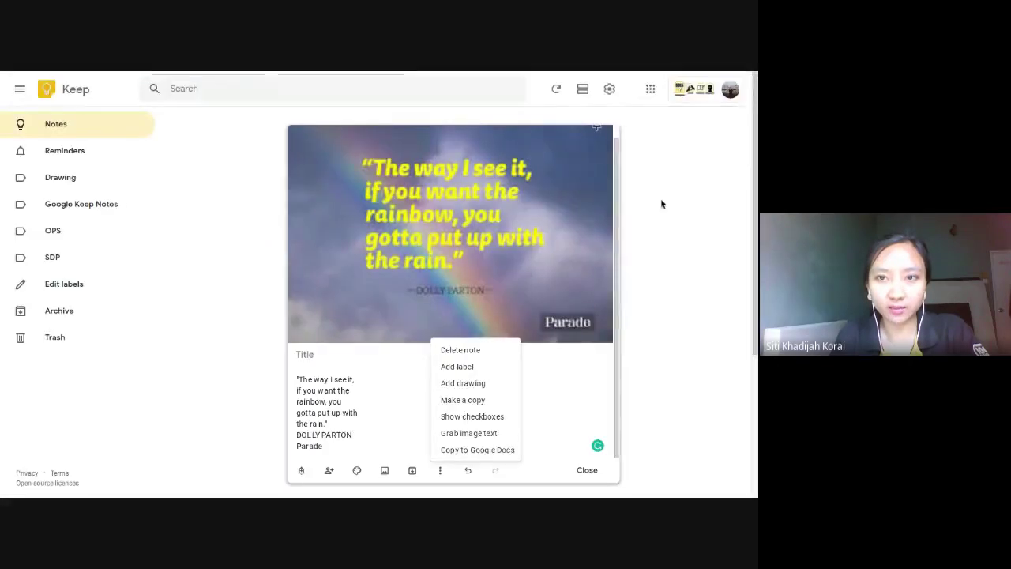
{"action": "left_click", "coordinate": [660, 198]}
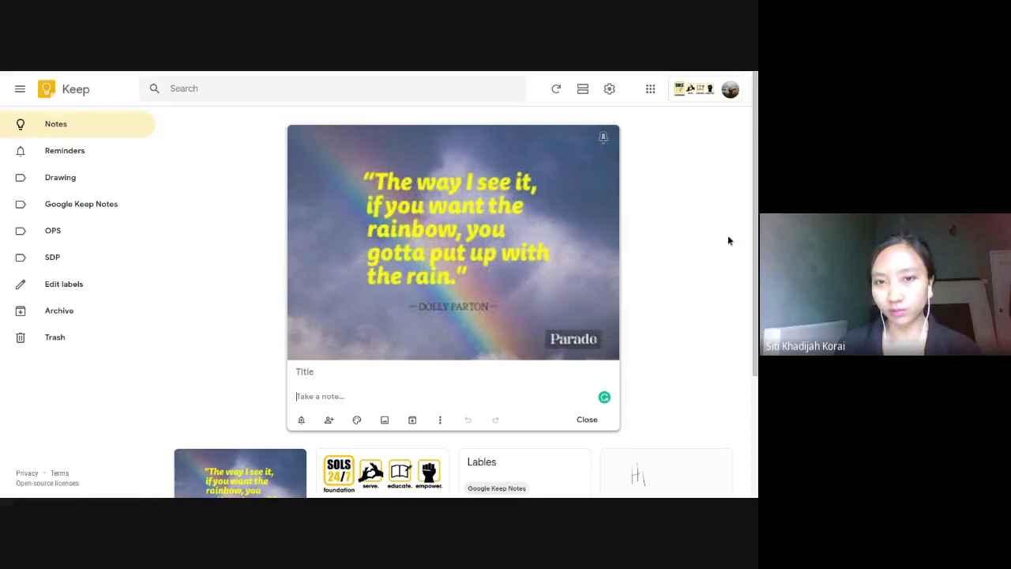
{"action": "left_click", "coordinate": [587, 419]}
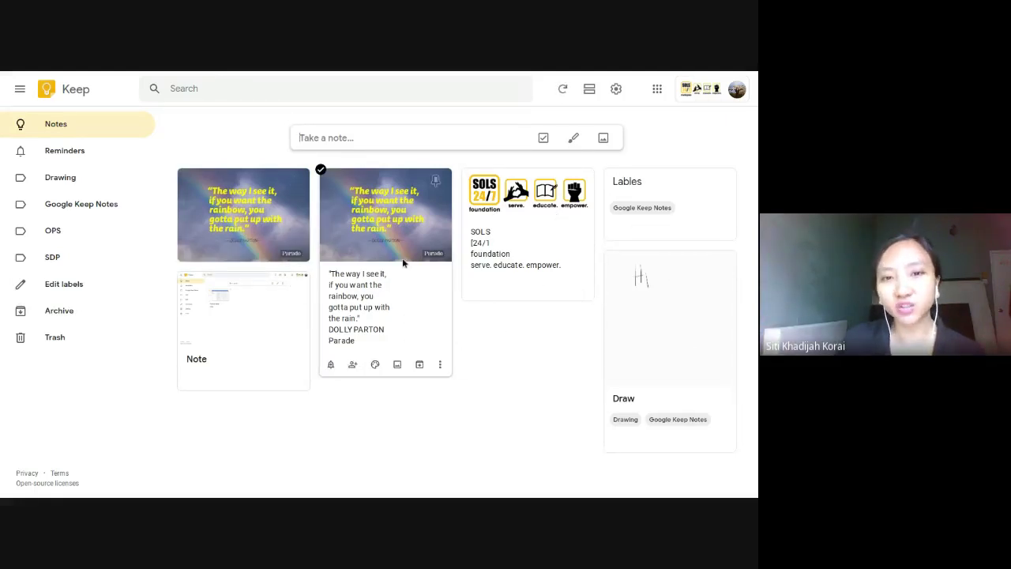
Rearrange the note grid so the rainbow quote note with text comes first, followed by Lables, Draw and Note.
{"action": "left_click_drag", "start_coordinate": [403, 263], "coordinate": [205, 252]}
{"action": "mouse_move", "coordinate": [417, 326]}
{"action": "left_mouse_down"}
{"action": "mouse_move", "coordinate": [542, 173]}
{"action": "mouse_move", "coordinate": [573, 280]}
{"action": "mouse_move", "coordinate": [722, 379]}
{"action": "mouse_move", "coordinate": [537, 304]}
{"action": "left_mouse_up"}
{"action": "left_click_drag", "start_coordinate": [316, 182], "coordinate": [603, 355]}
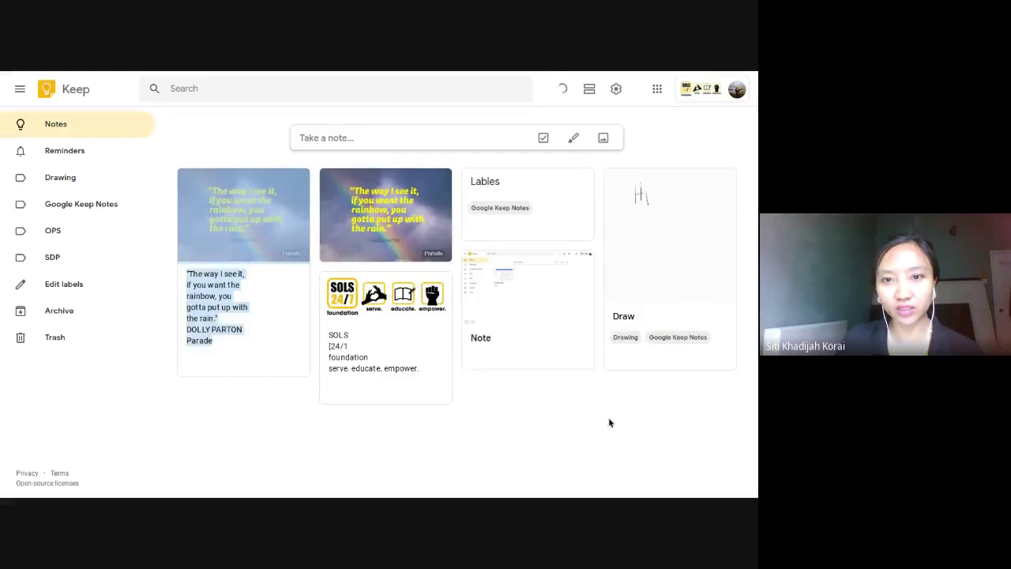
{"action": "left_click", "coordinate": [502, 374]}
{"action": "left_click_drag", "start_coordinate": [431, 255], "coordinate": [433, 332]}
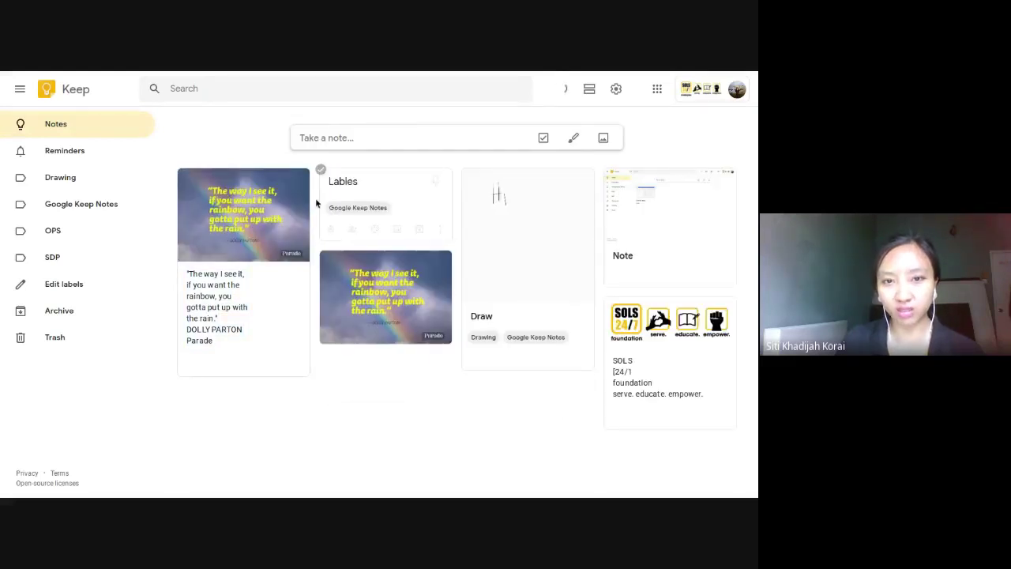
Move the rainbow quote note with text to the end of the first row of notes.
{"action": "mouse_move", "coordinate": [276, 261]}
{"action": "left_mouse_down"}
{"action": "mouse_move", "coordinate": [683, 355]}
{"action": "mouse_move", "coordinate": [736, 287]}
{"action": "mouse_move", "coordinate": [719, 251]}
{"action": "left_mouse_up"}
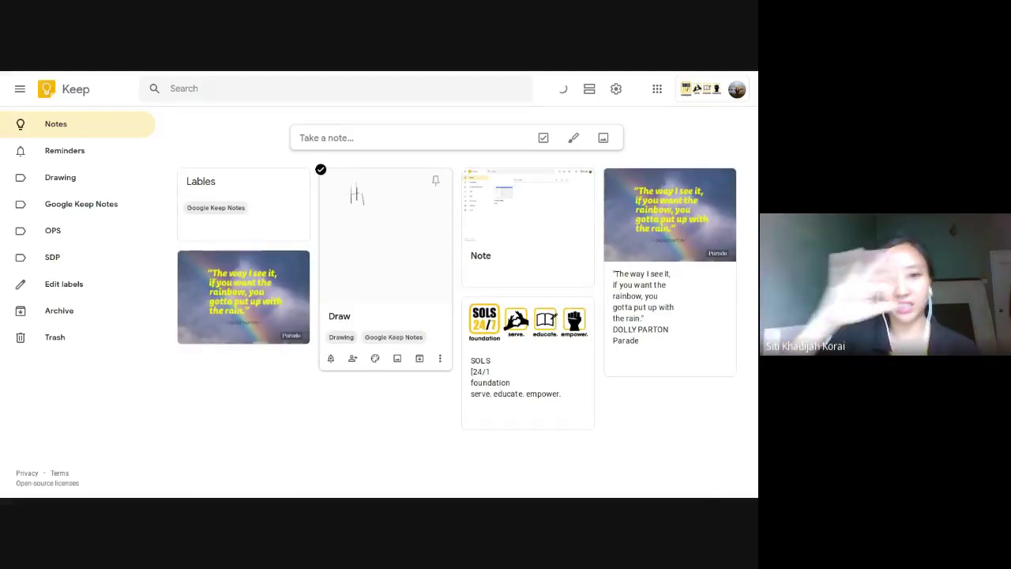
Colour the Lables note purple, Draw pink, Note brown, the SOLS 24/7 note orange, and the rainbow quote note with text red.
{"action": "mouse_move", "coordinate": [231, 231]}
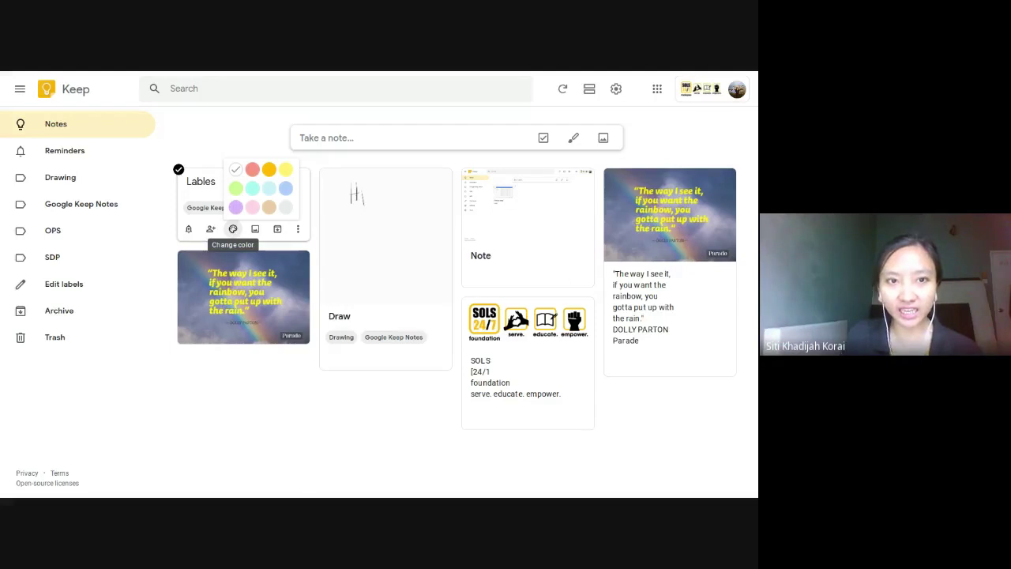
{"action": "left_click", "coordinate": [235, 207]}
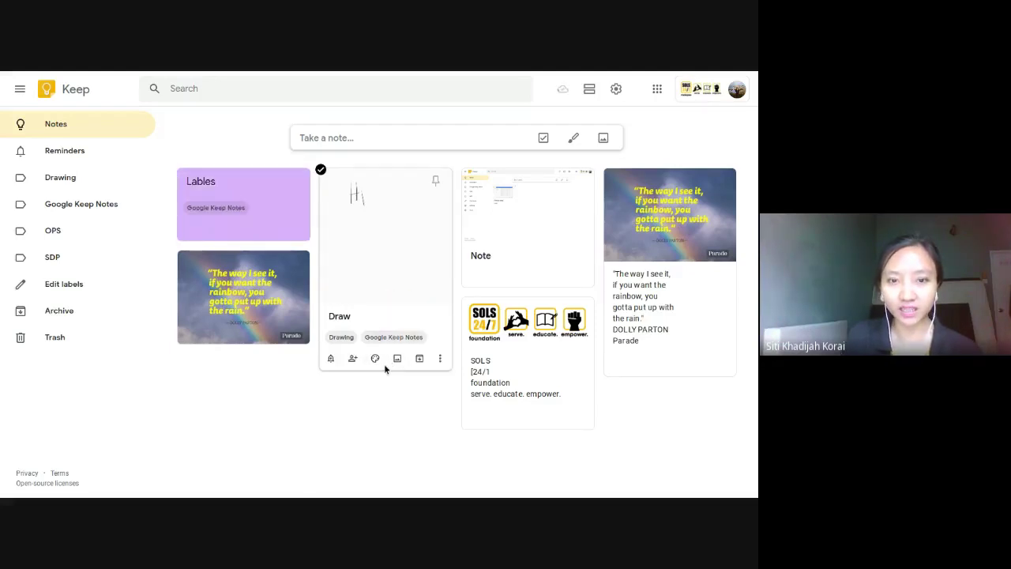
{"action": "mouse_move", "coordinate": [376, 359]}
{"action": "left_click", "coordinate": [394, 336]}
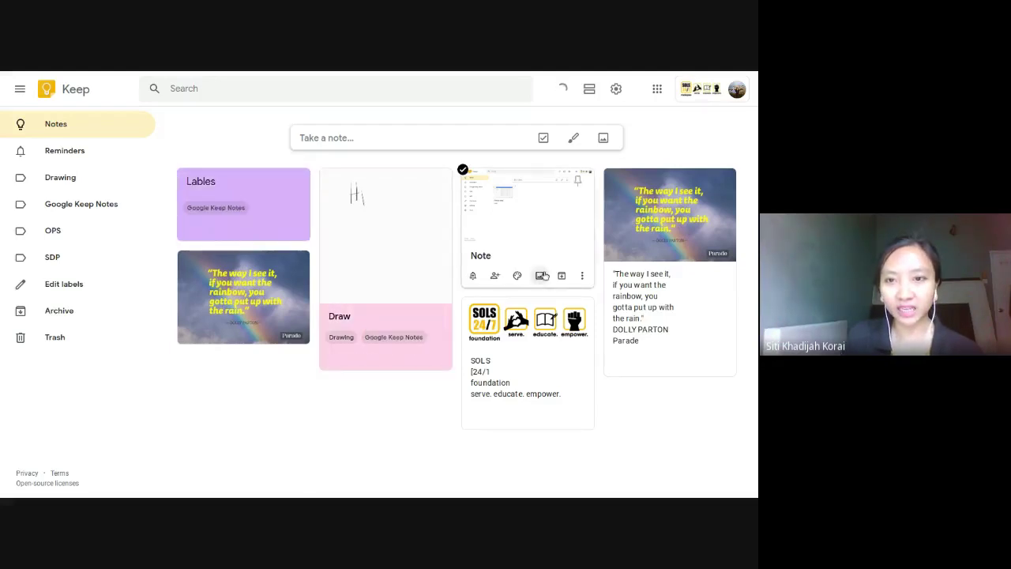
{"action": "mouse_move", "coordinate": [517, 276]}
{"action": "left_click", "coordinate": [553, 254]}
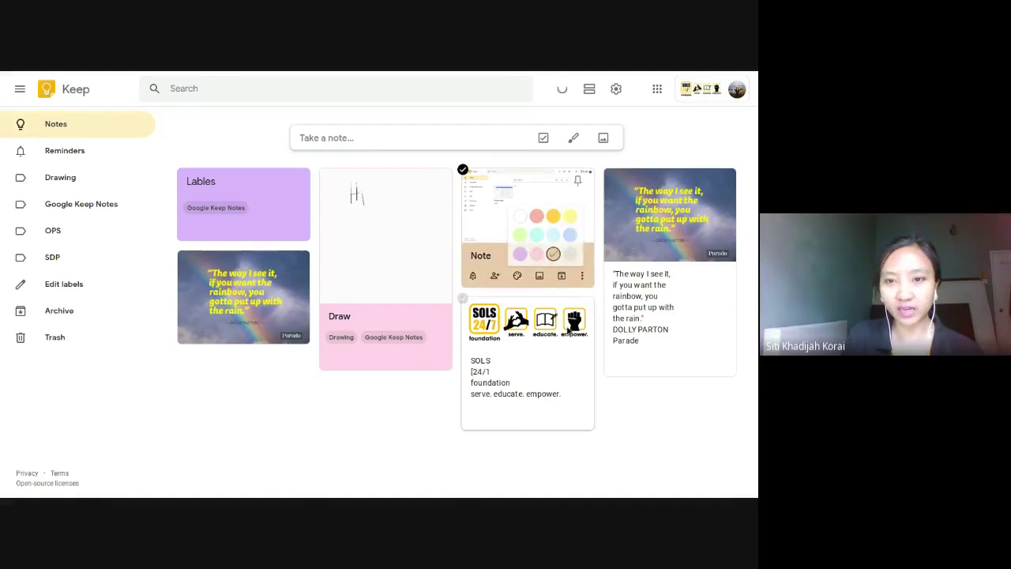
{"action": "mouse_move", "coordinate": [517, 417]}
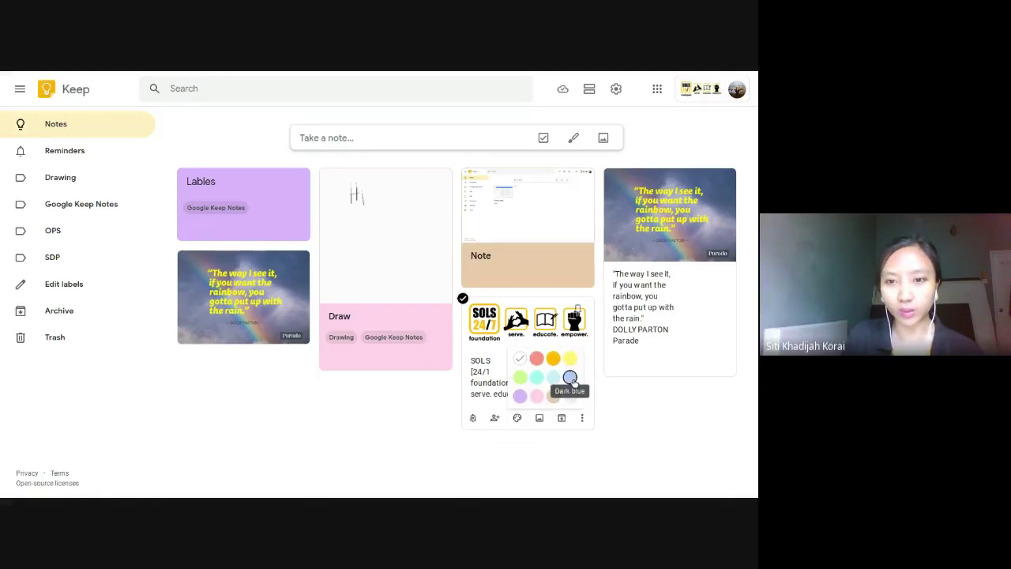
{"action": "left_click", "coordinate": [553, 358]}
{"action": "mouse_move", "coordinate": [660, 360]}
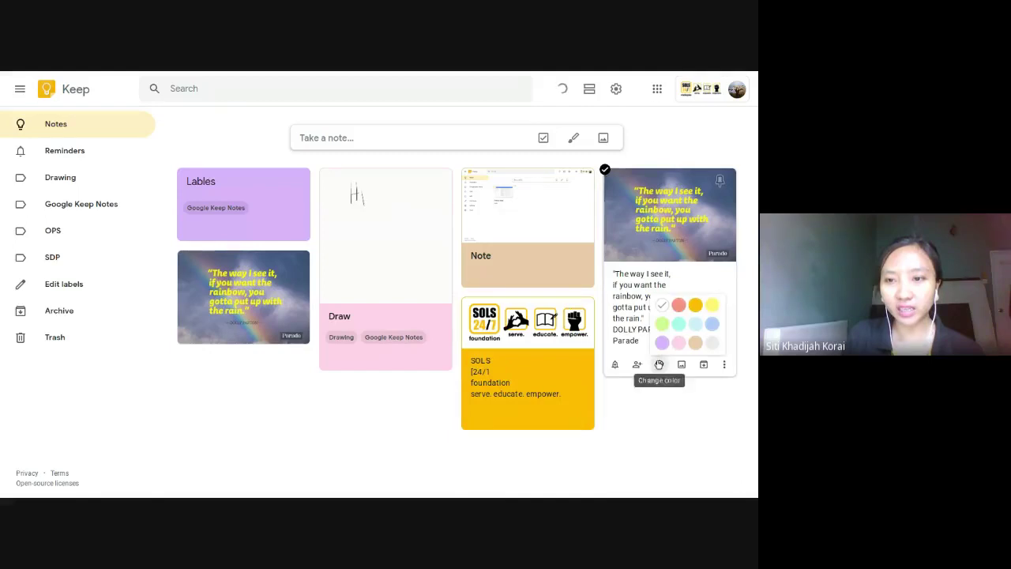
{"action": "left_click", "coordinate": [677, 307]}
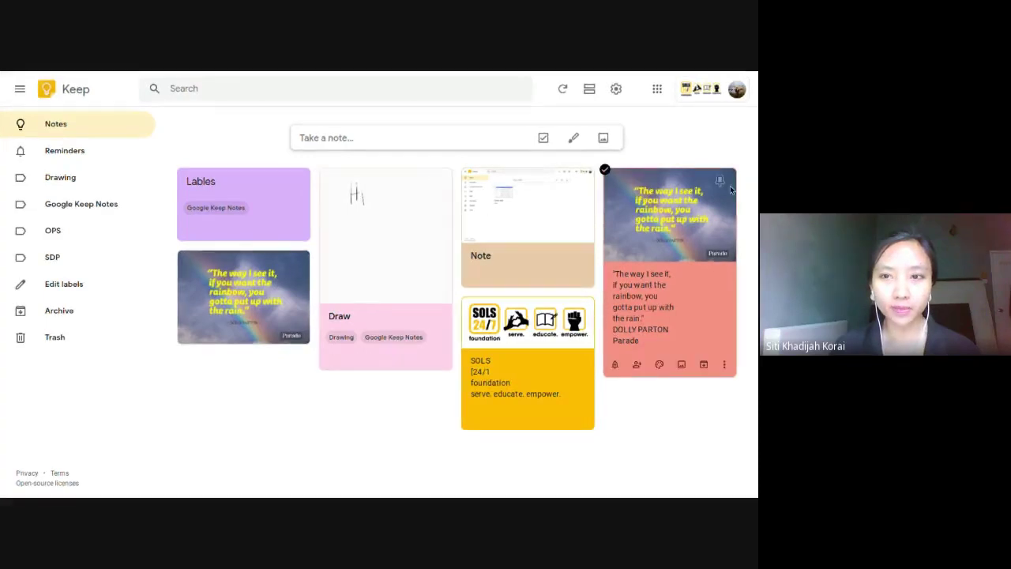
View the archived notes and the trashed notes, and return to the main notes list.
{"action": "left_click", "coordinate": [63, 310]}
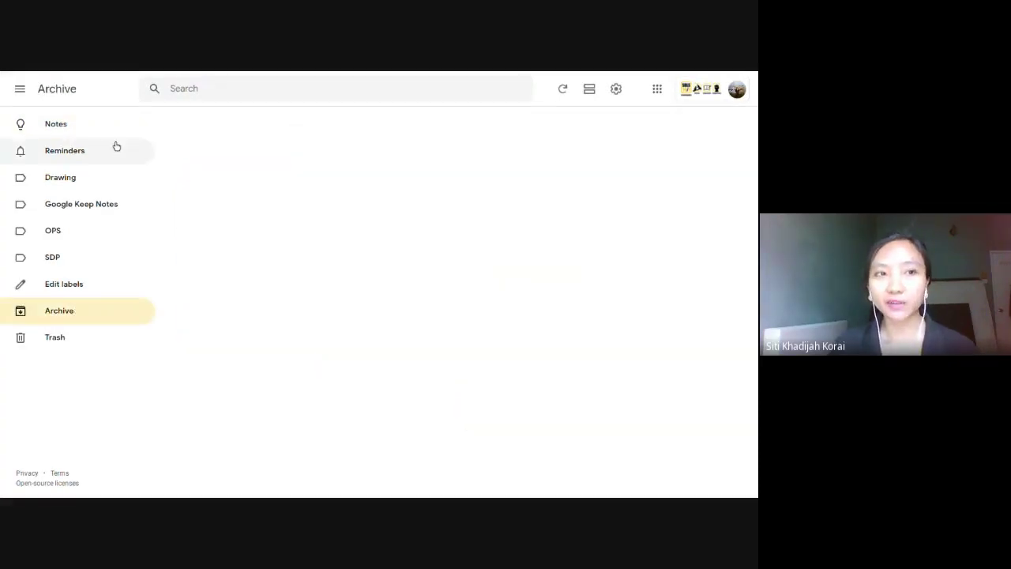
{"action": "left_click", "coordinate": [78, 341]}
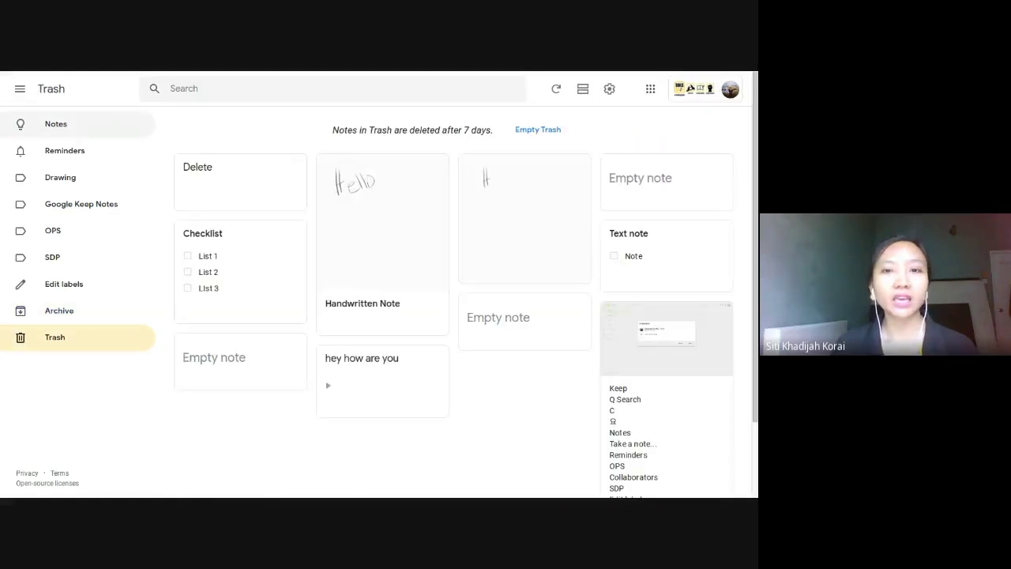
{"action": "left_click", "coordinate": [78, 134]}
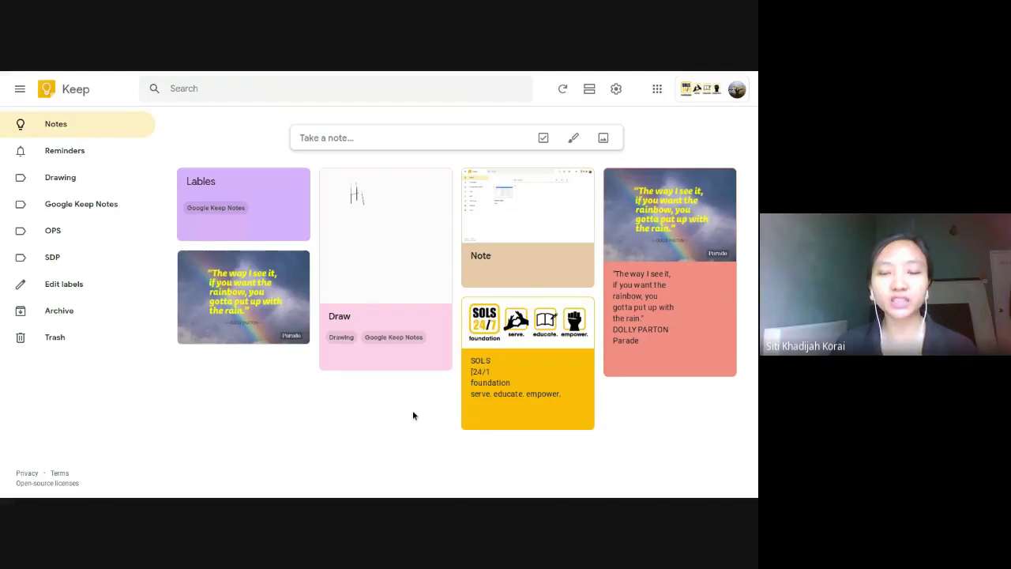